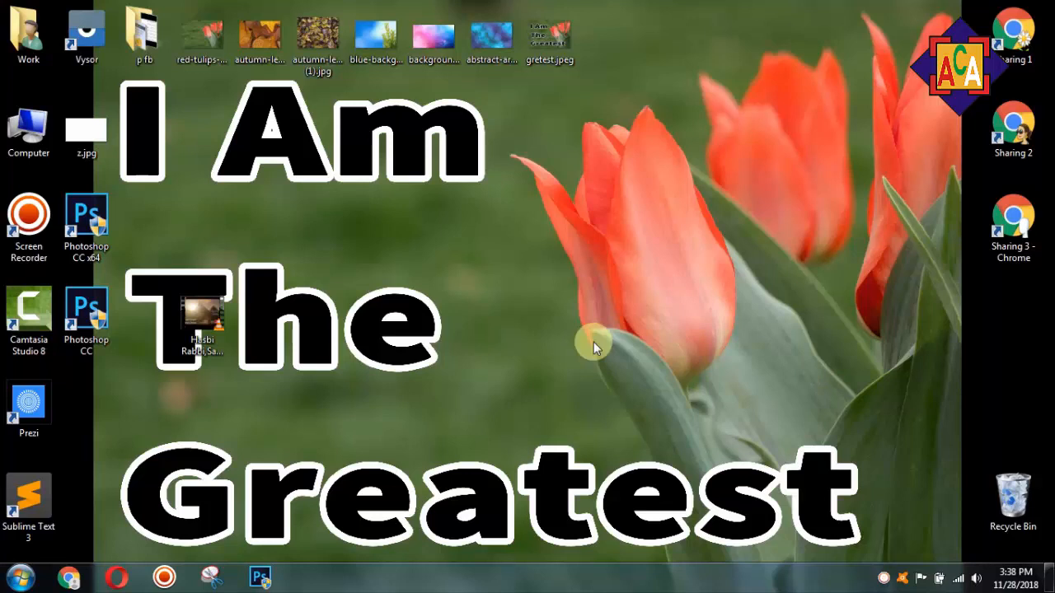
Step: Move the Hasbi Rabbi video file to the middle of the desktop, and open Camtasia Studio without its welcome dialog
left_click_drag(188, 329, 486, 239)
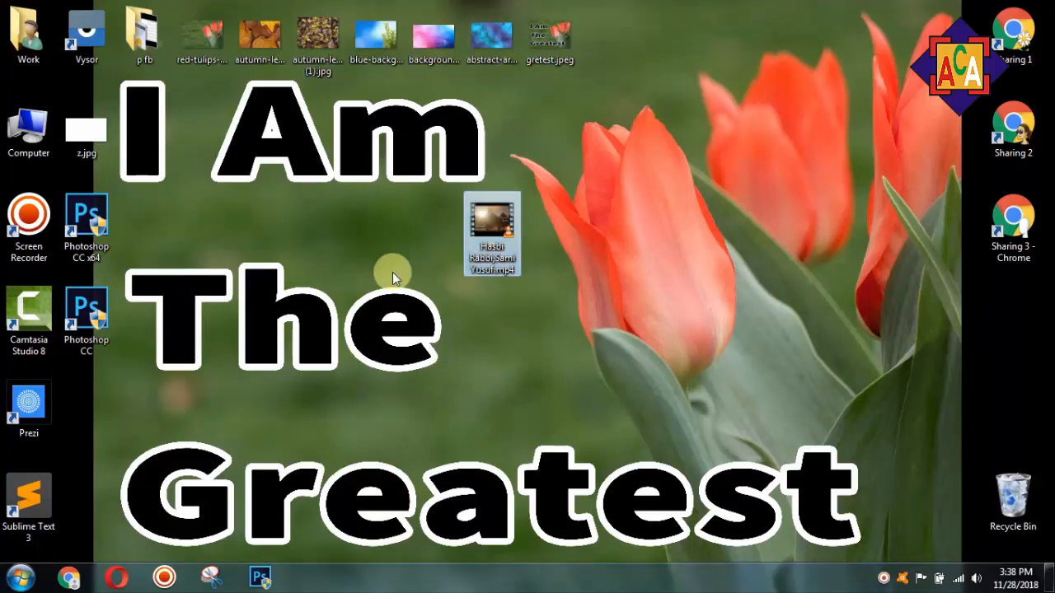
left_click_drag(492, 231, 430, 250)
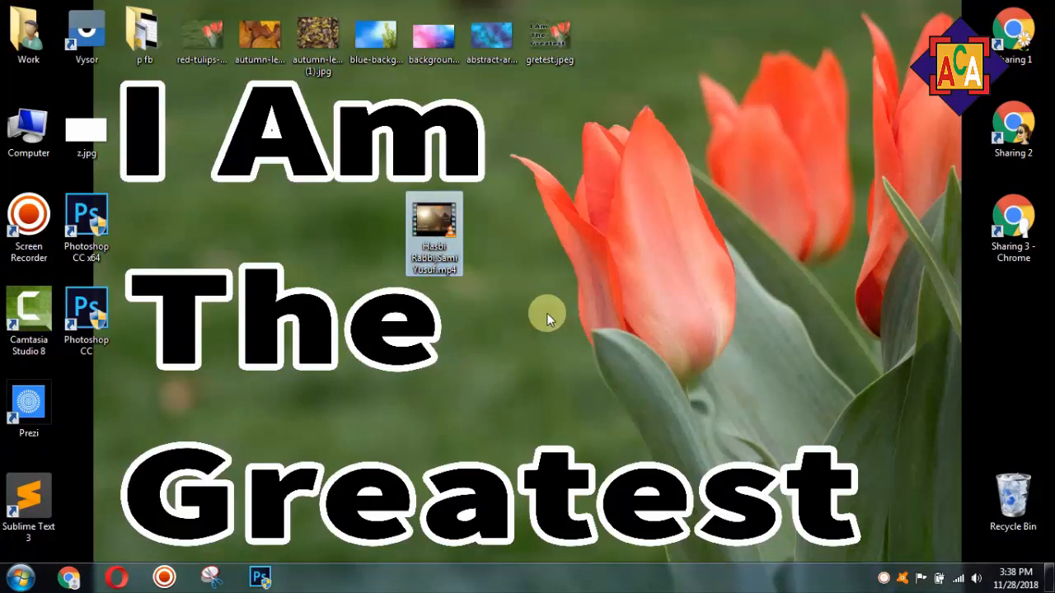
right_click(29, 309)
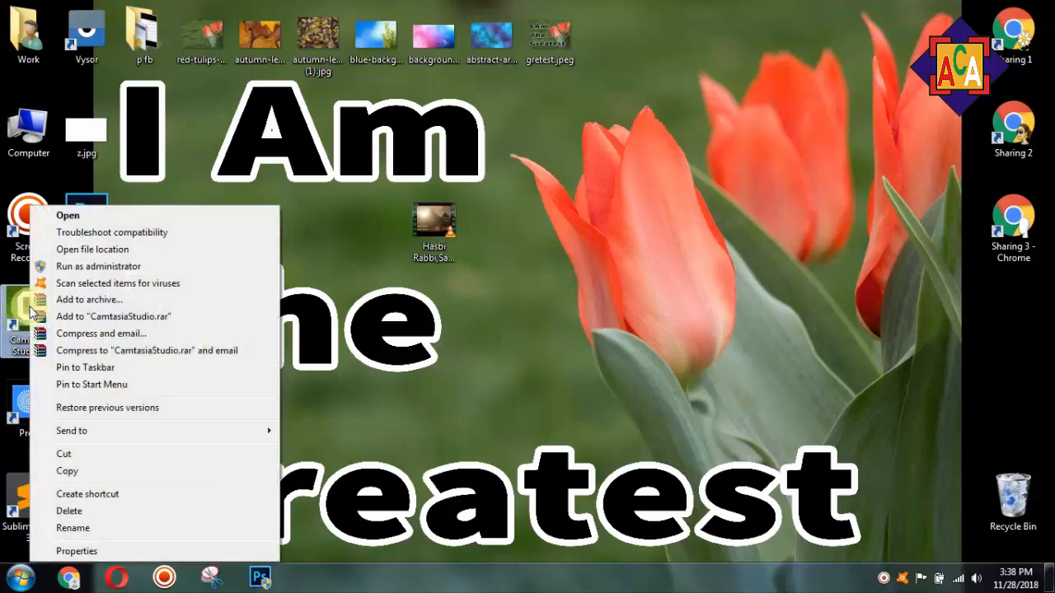
left_click(71, 216)
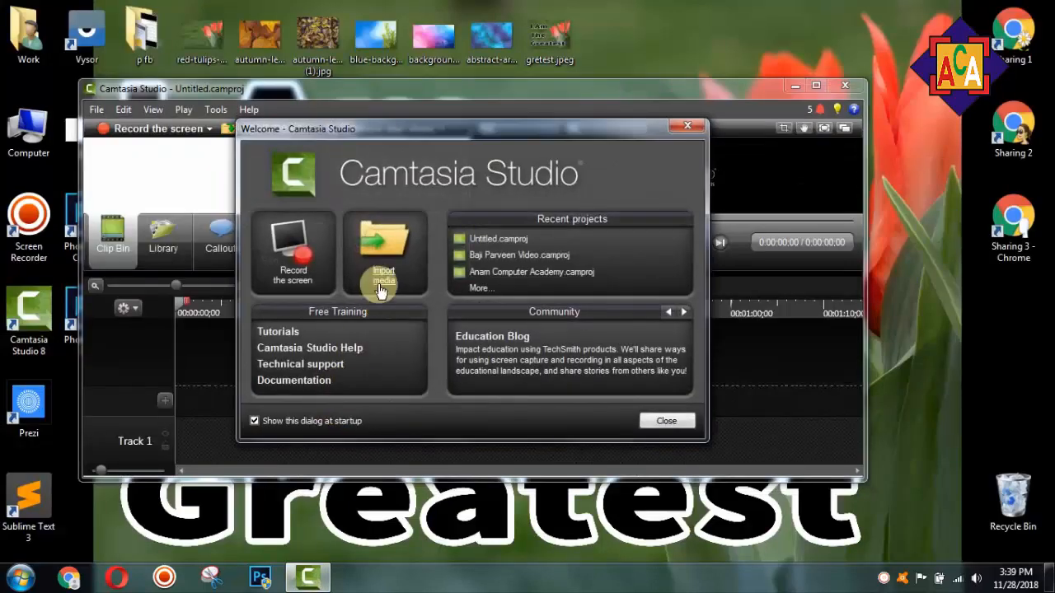
left_click(649, 424)
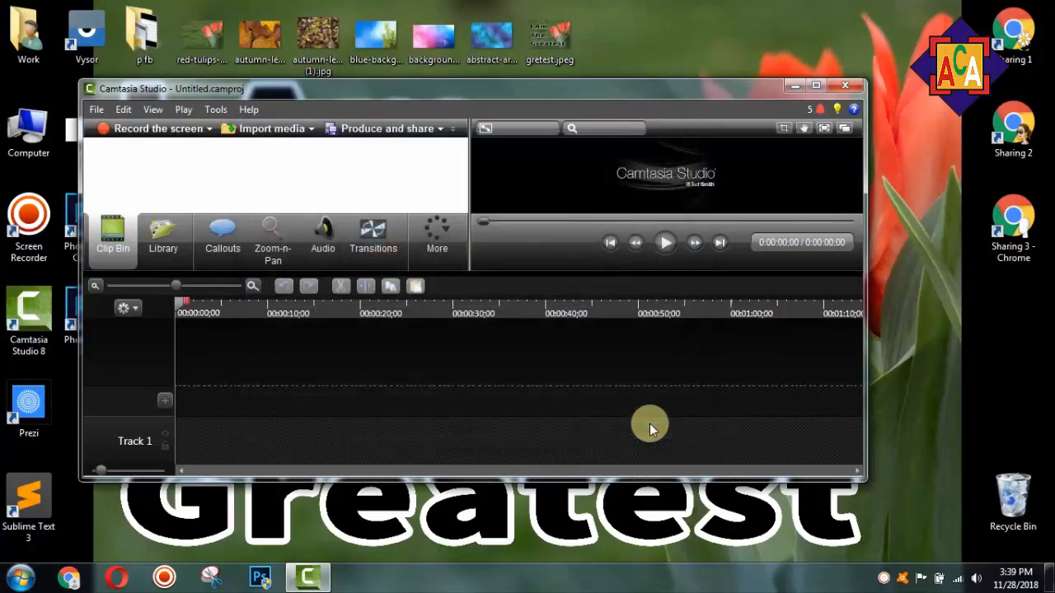
Step: Import the Hasbi Rabbi,Sami Yusuf.mp4 file from the desktop into the Clip Bin and place it at the start of Track 1
left_click_drag(407, 96, 280, 313)
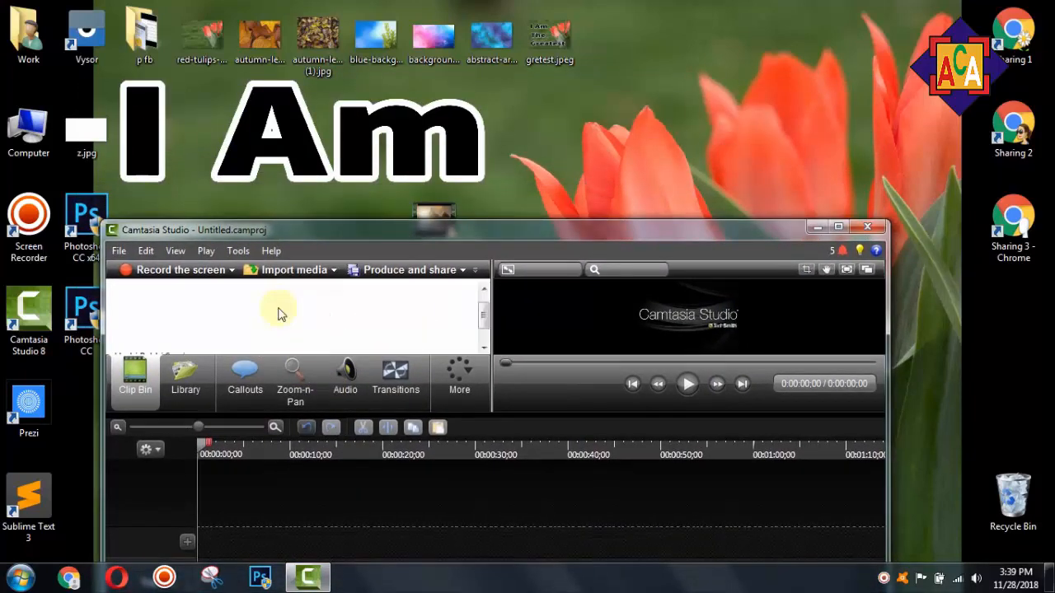
double_click(499, 227)
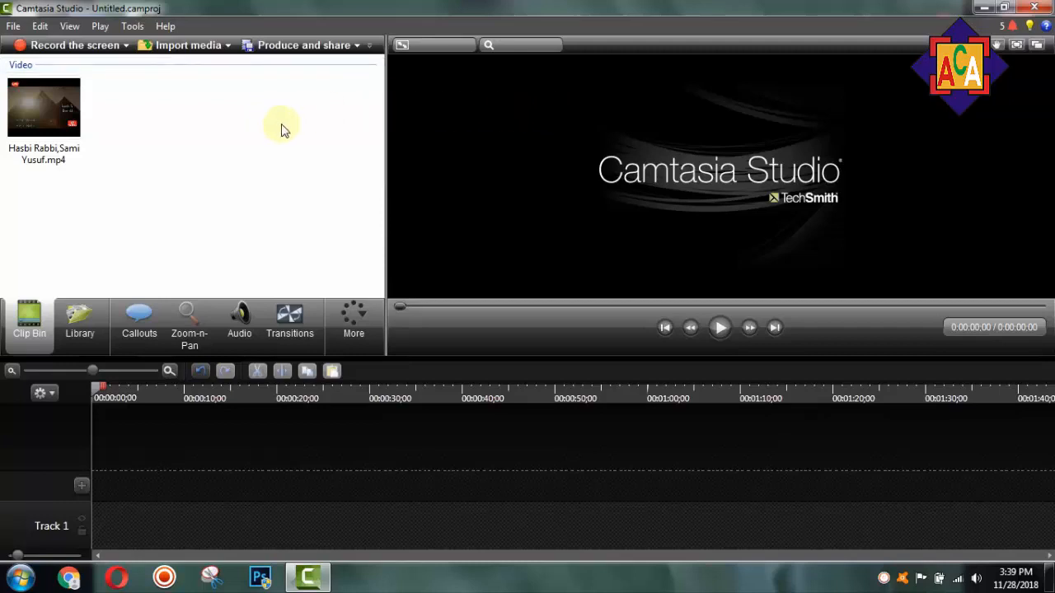
left_click_drag(63, 136, 148, 516)
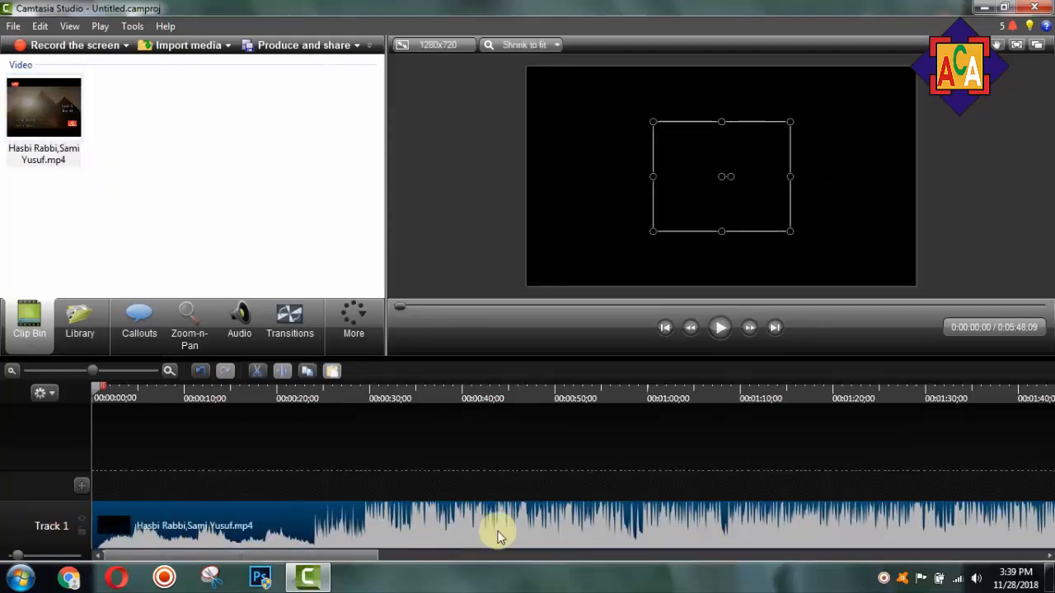
Step: Enlarge the video proportionally on the canvas to fill its full height, aligned with the canvas's left edge
left_click(62, 372)
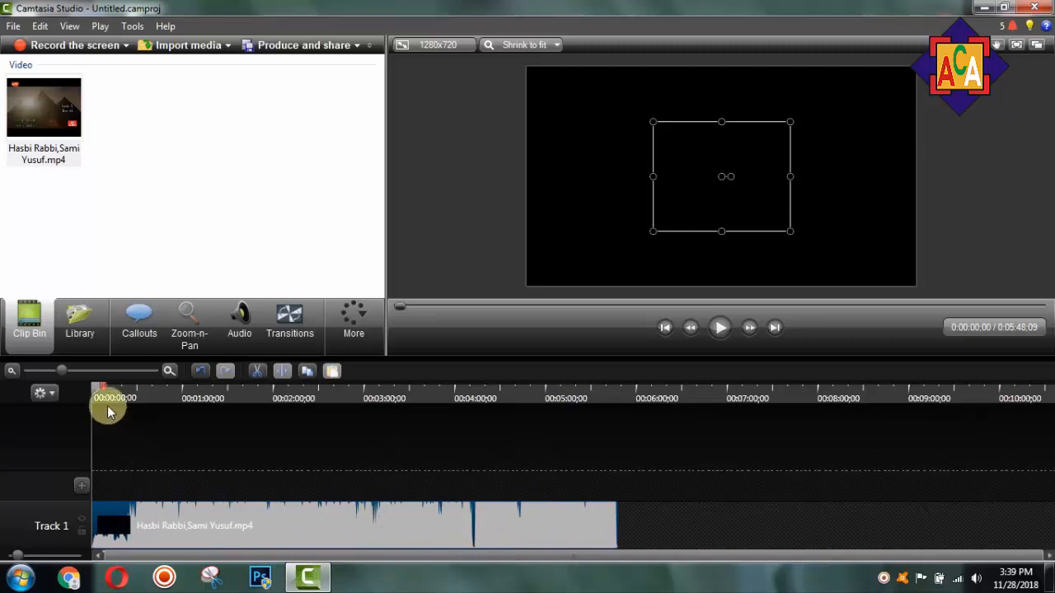
left_click_drag(96, 396, 165, 399)
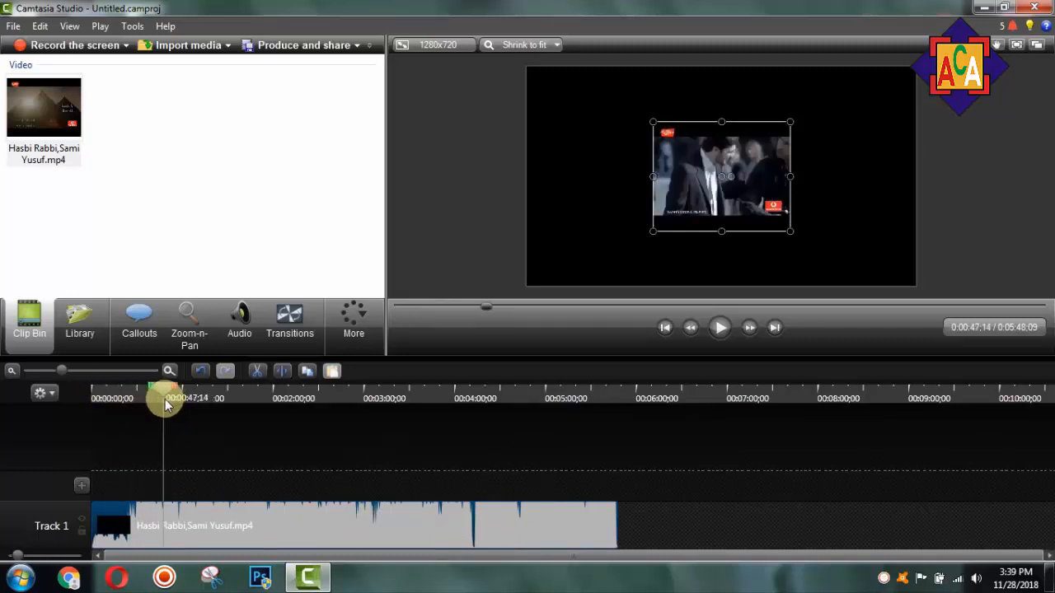
left_click_drag(651, 233, 587, 269)
left_click_drag(725, 213, 667, 228)
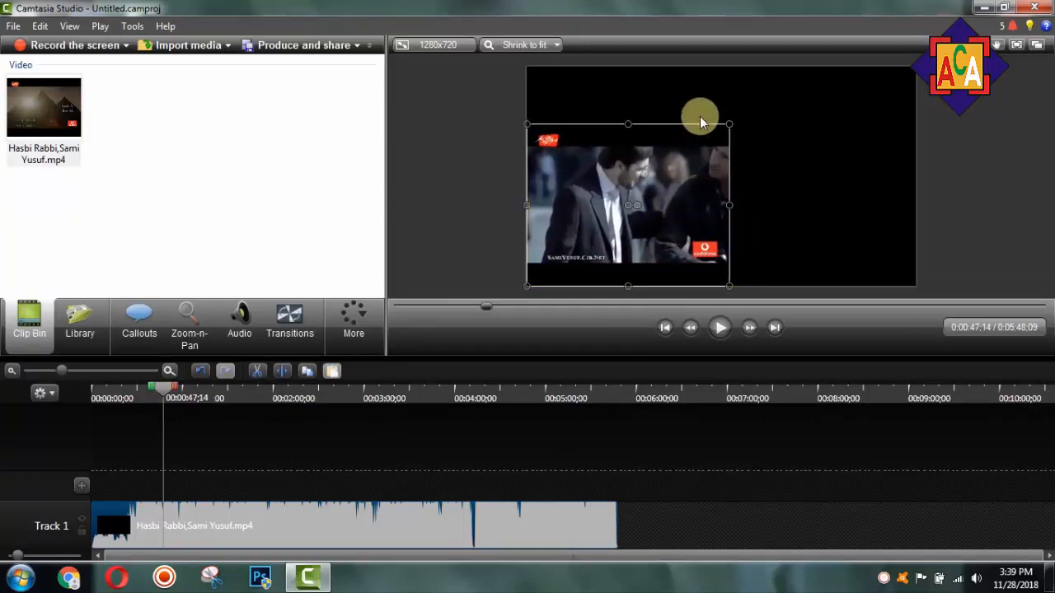
left_click_drag(729, 121, 770, 66)
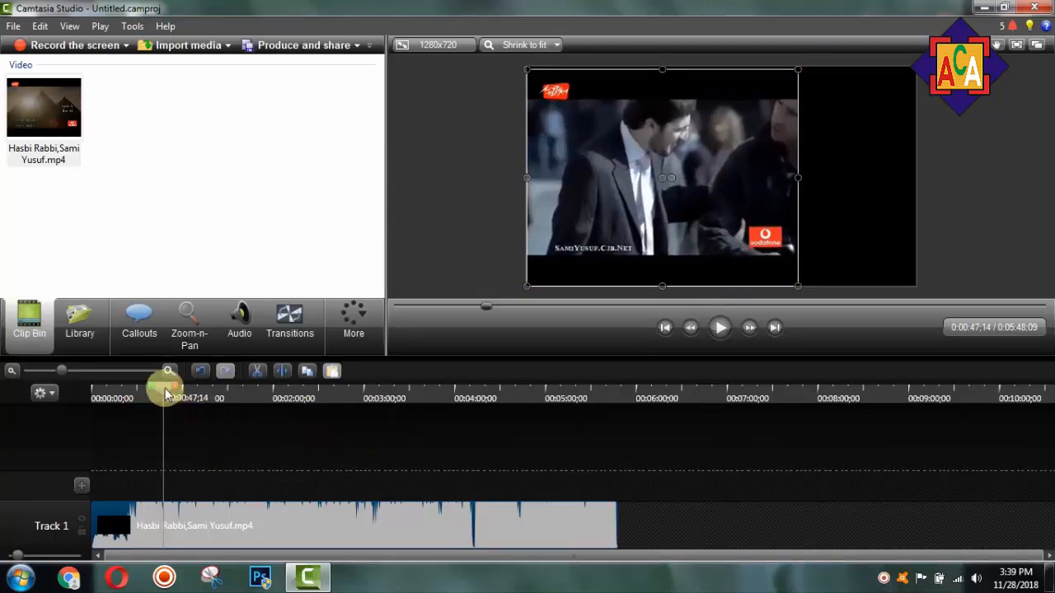
Step: Preview the clip from the start, split it at 0:00:30;03, and delete the part after the split
left_click_drag(165, 394, 53, 387)
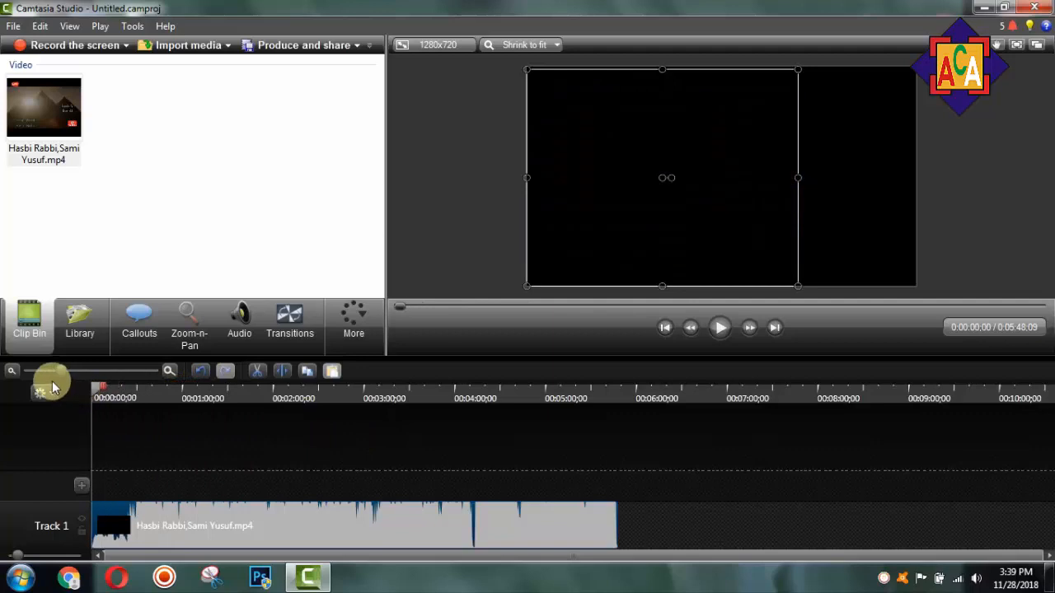
left_click(725, 328)
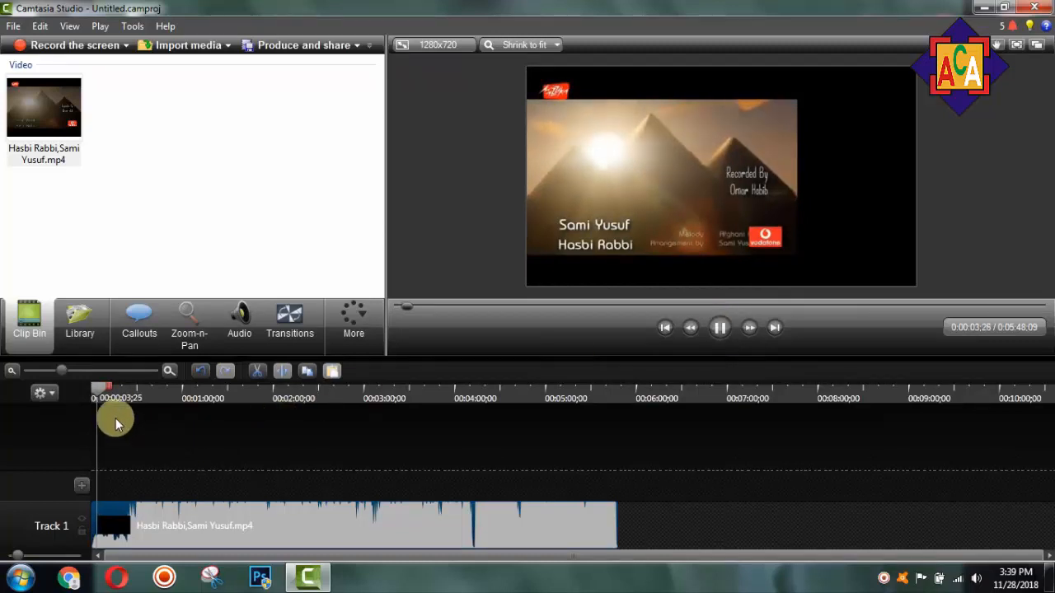
left_click(106, 389)
left_click_drag(105, 390, 142, 393)
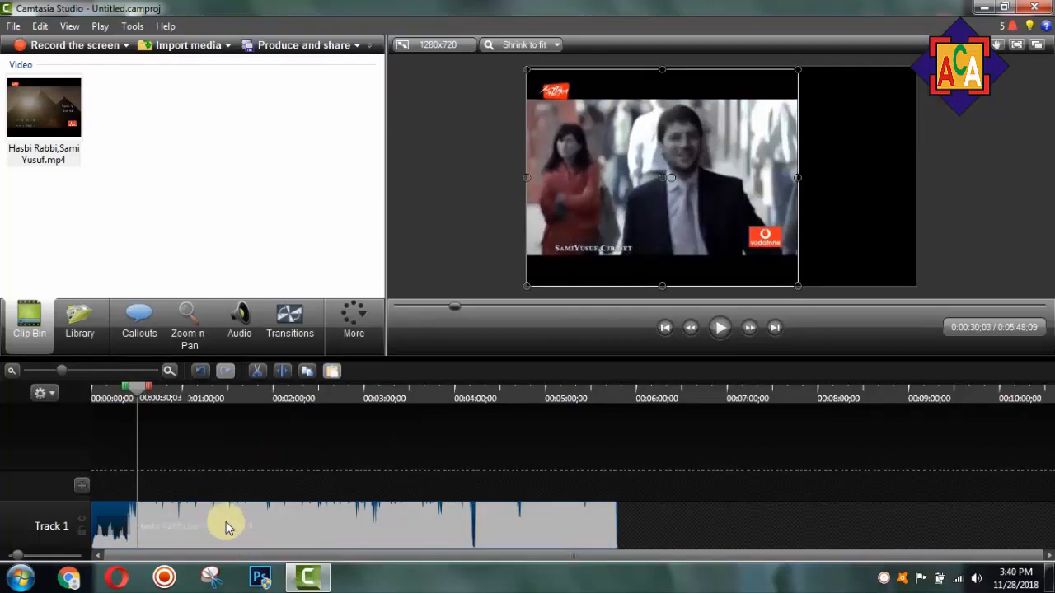
left_click(281, 371)
left_click(265, 525)
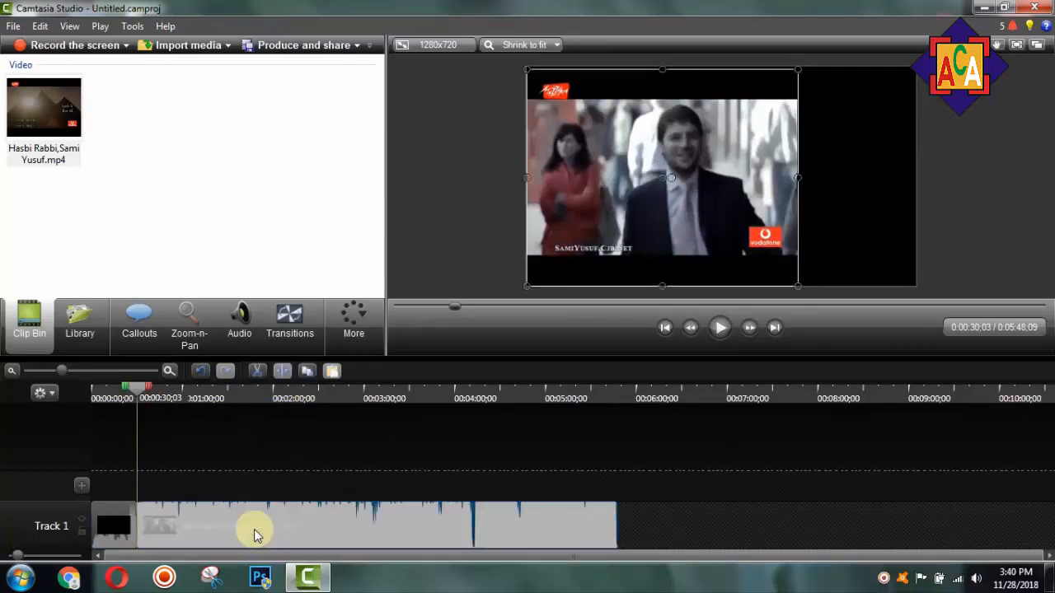
key("Delete")
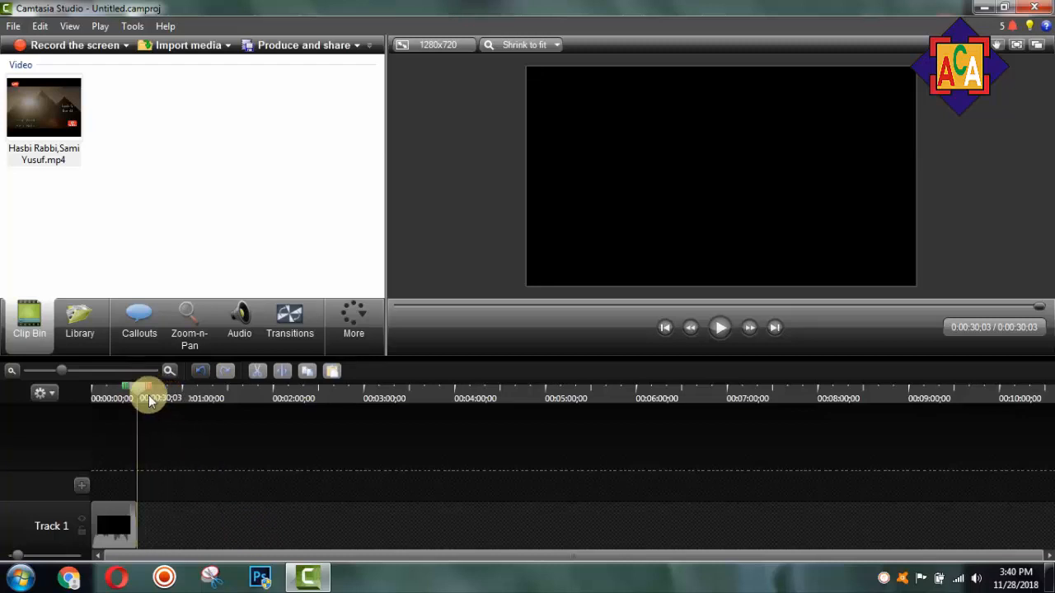
Step: Stretch the video vertically past the canvas's upper and lower edges and recentre it so the picture fills the height
left_click(83, 371)
left_click_drag(242, 392, 8, 388)
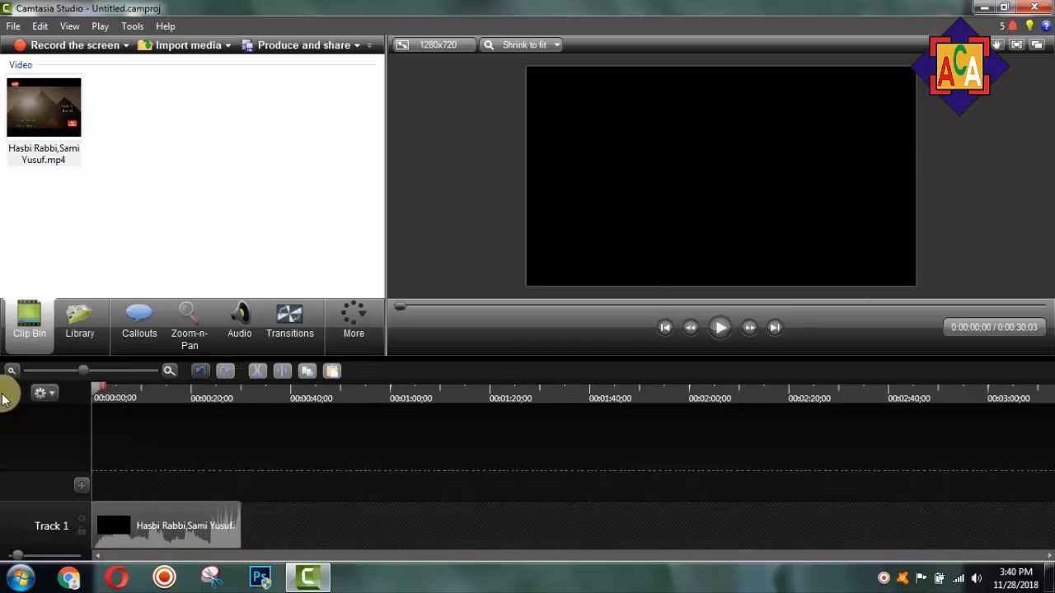
left_click(722, 327)
left_click(637, 185)
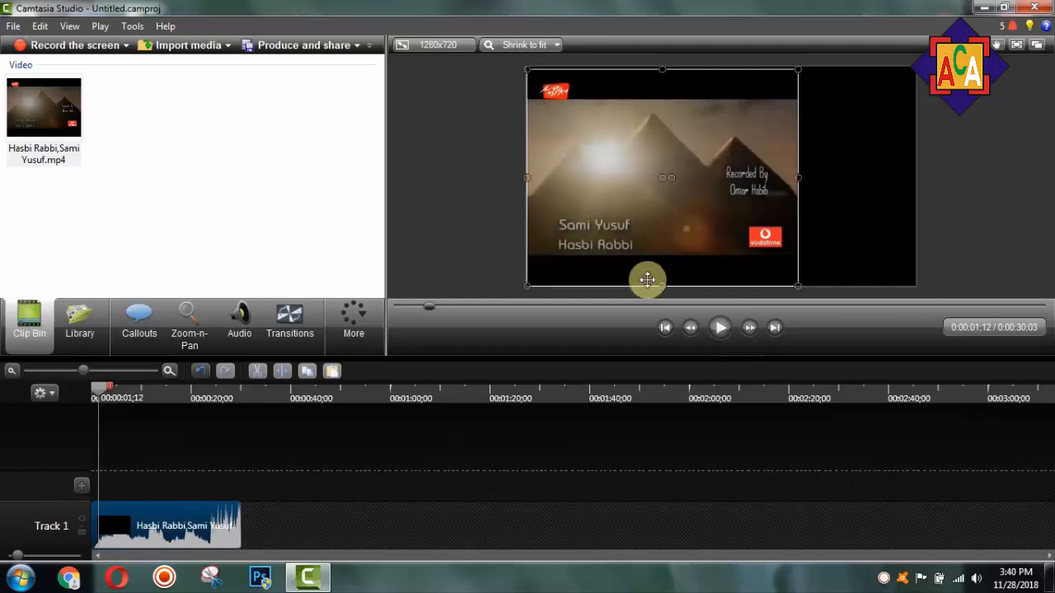
left_click_drag(662, 287, 666, 327)
left_click_drag(663, 68, 665, 18)
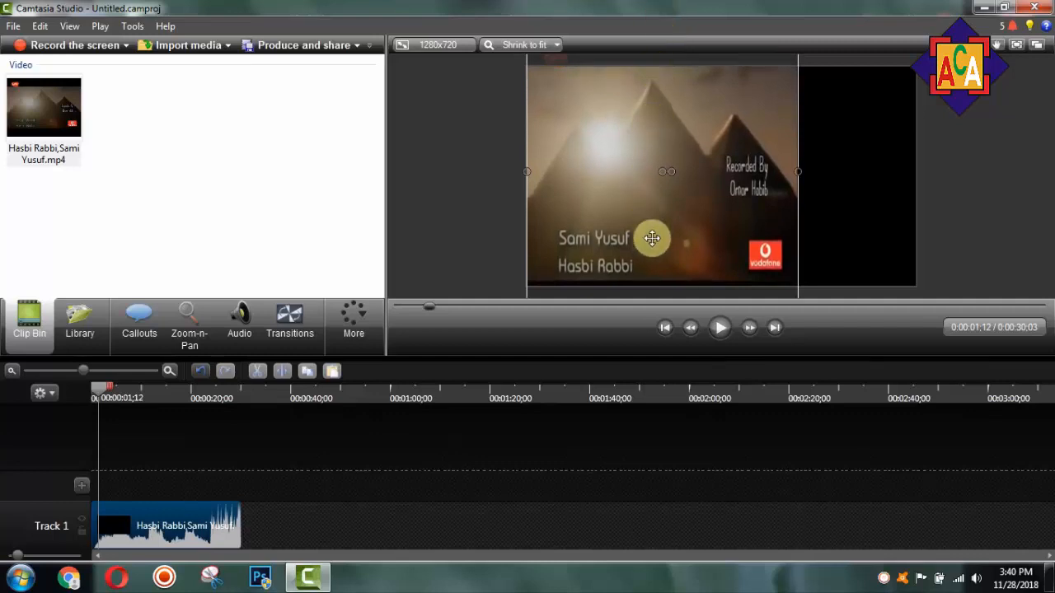
left_click_drag(655, 238, 654, 244)
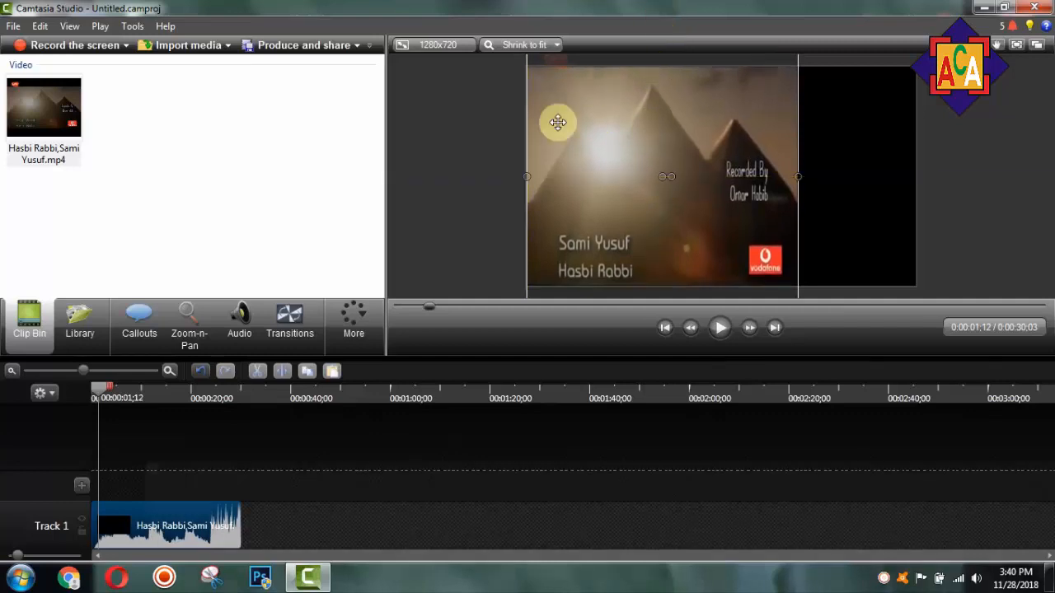
Step: Play the video to 0:00:05;05 and add a Text callout there, placed in the black area beside the video
left_click(844, 204)
left_click(717, 330)
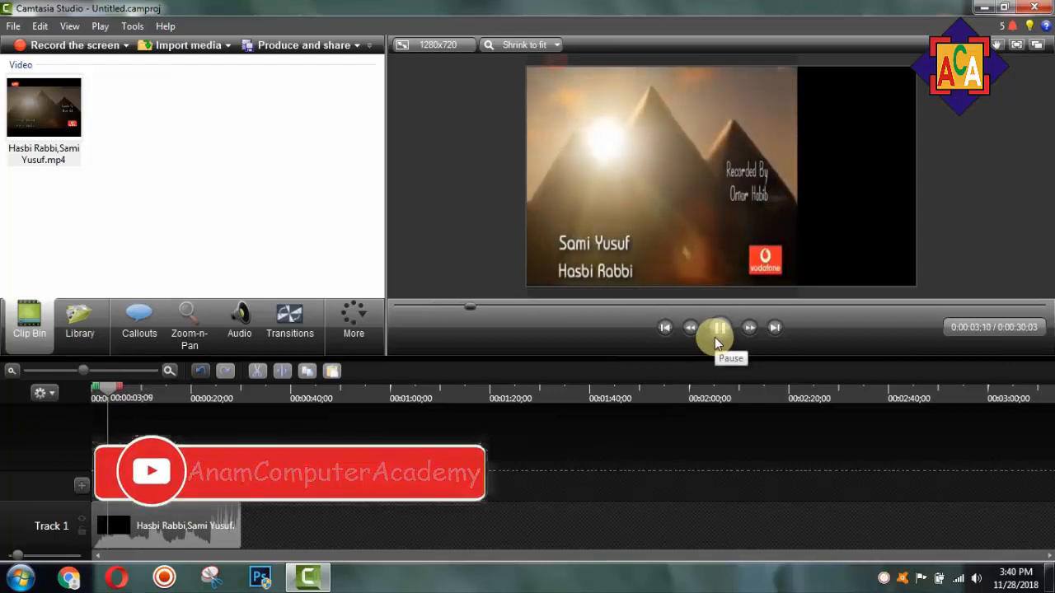
left_click(722, 329)
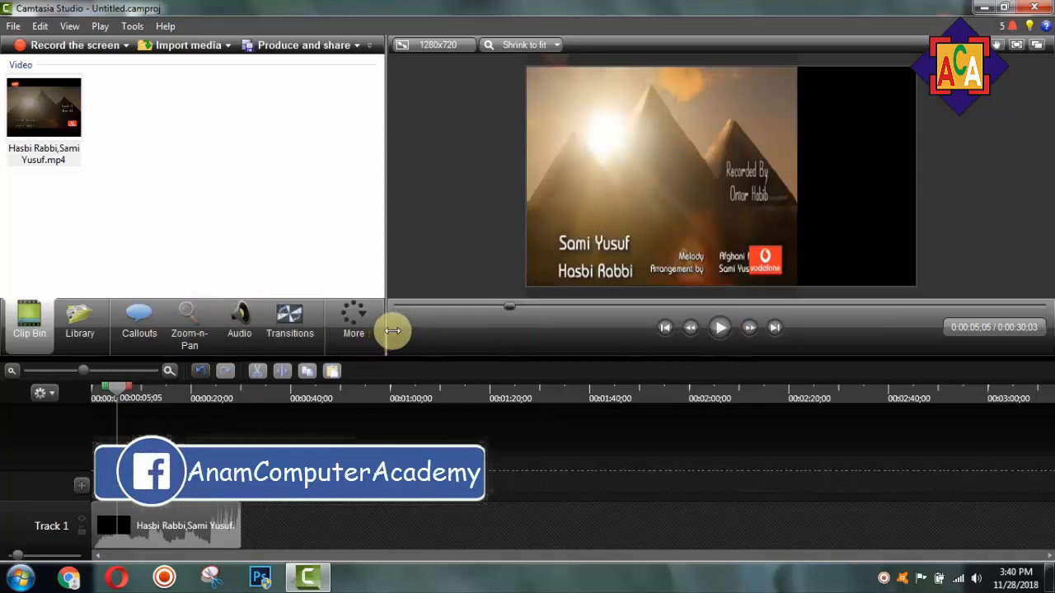
left_click_drag(392, 331, 496, 329)
left_click(138, 325)
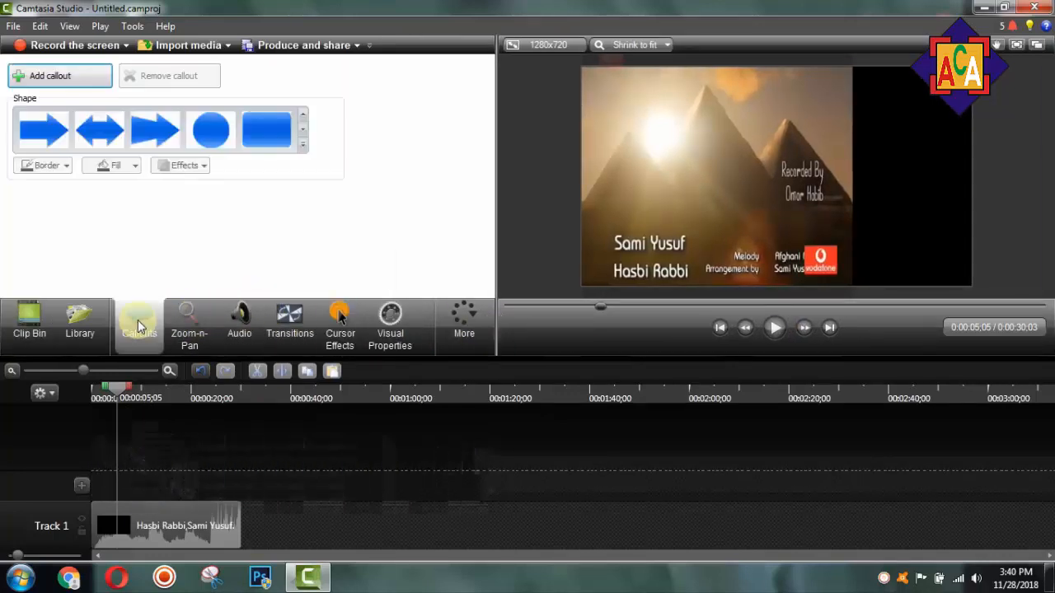
left_click(302, 144)
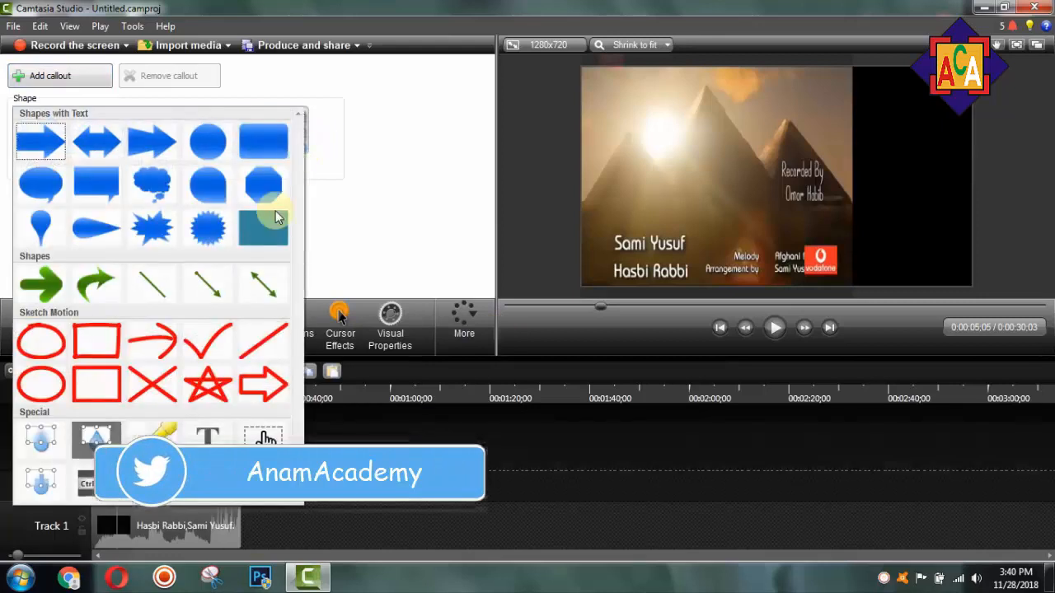
left_click(207, 435)
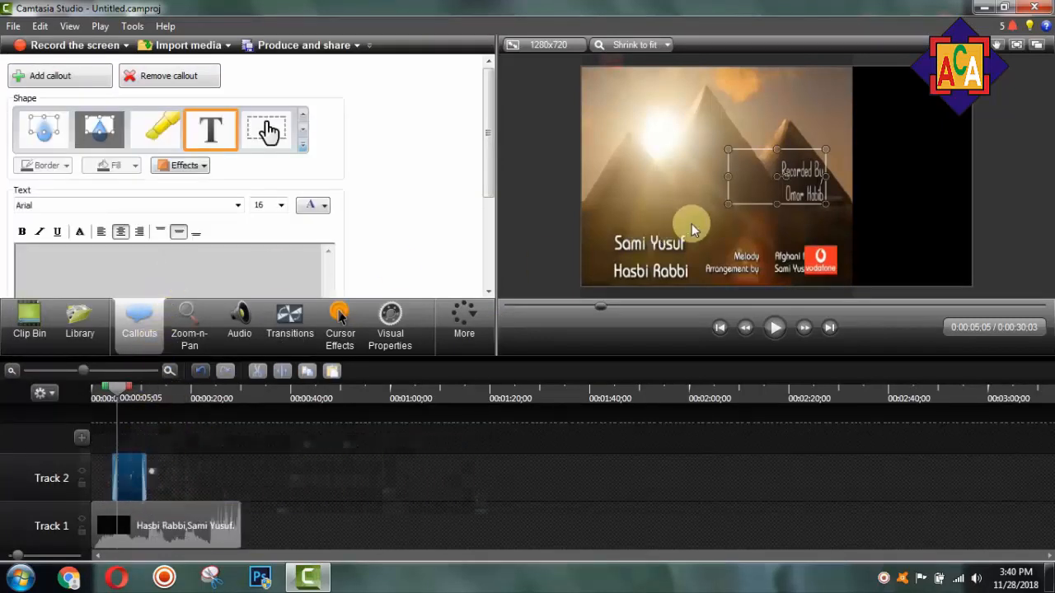
left_click_drag(745, 184, 878, 177)
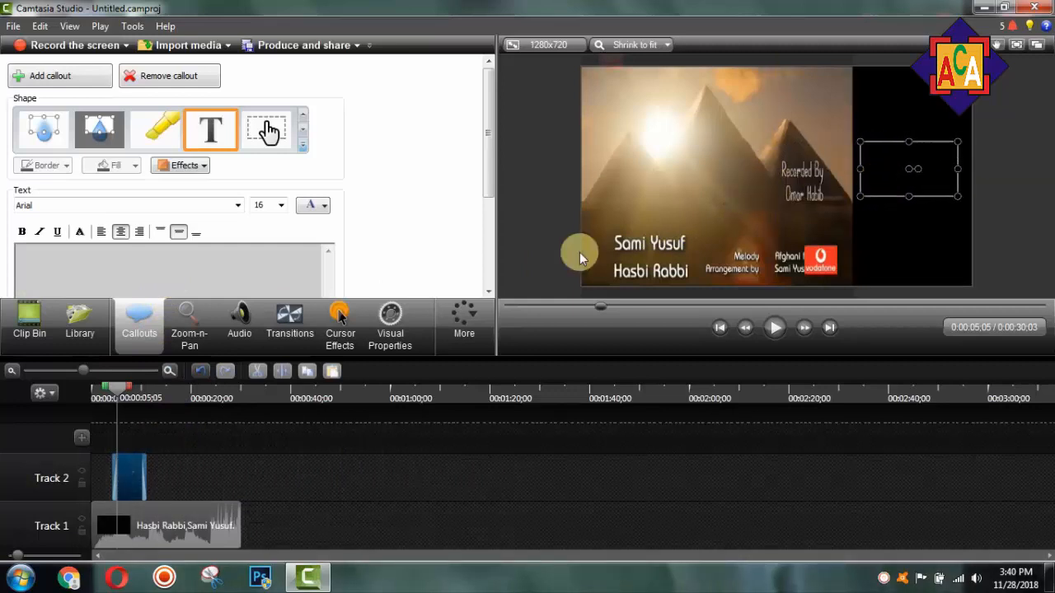
Step: Enter "Allah HO Allah" as the callout's text
left_click(176, 252)
type("Allah HO All")
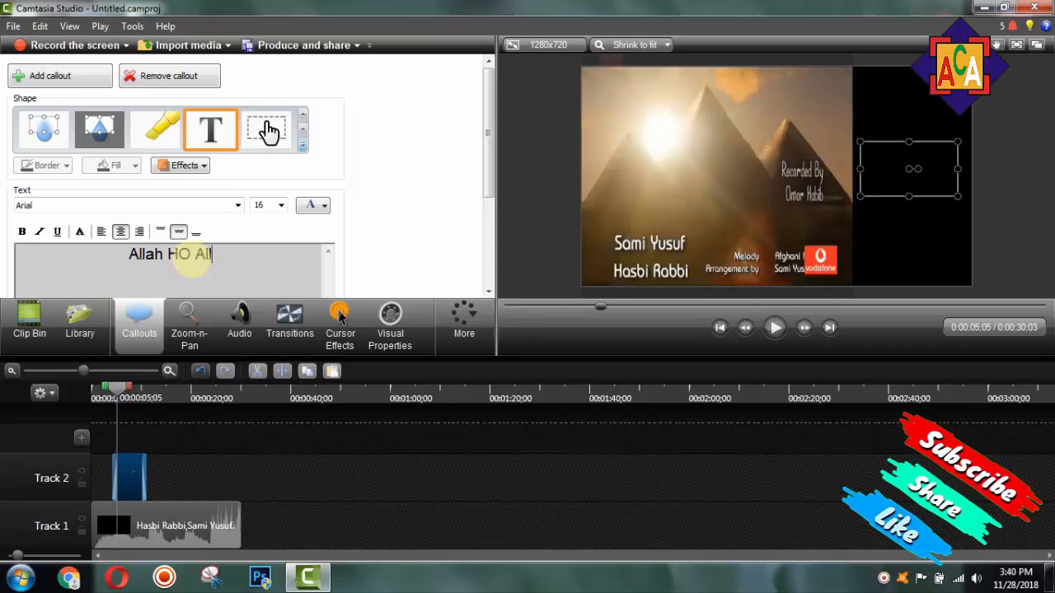
type("ah")
key("ctrl+a")
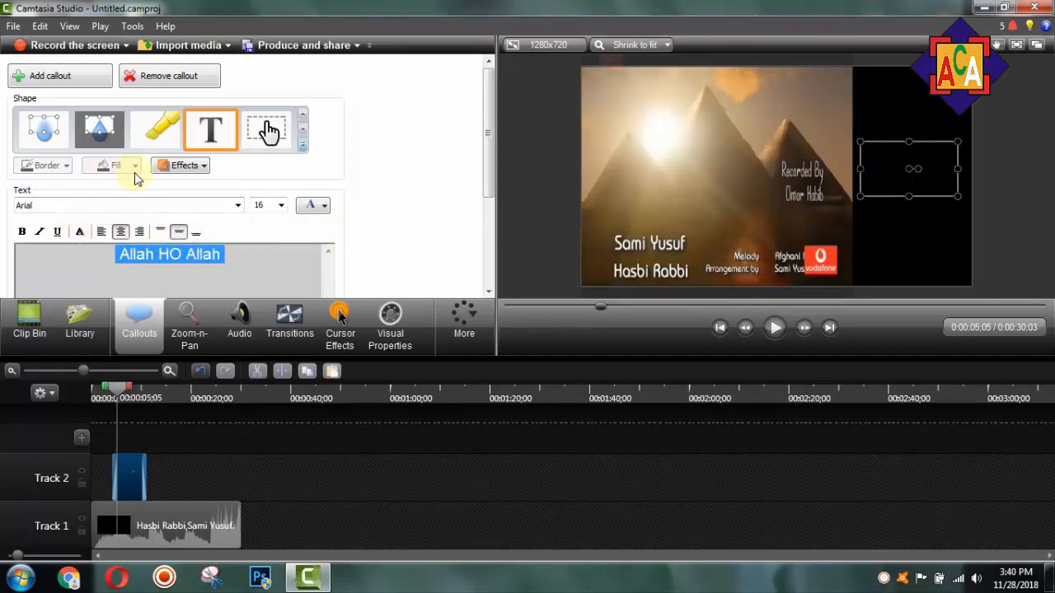
left_click(232, 280)
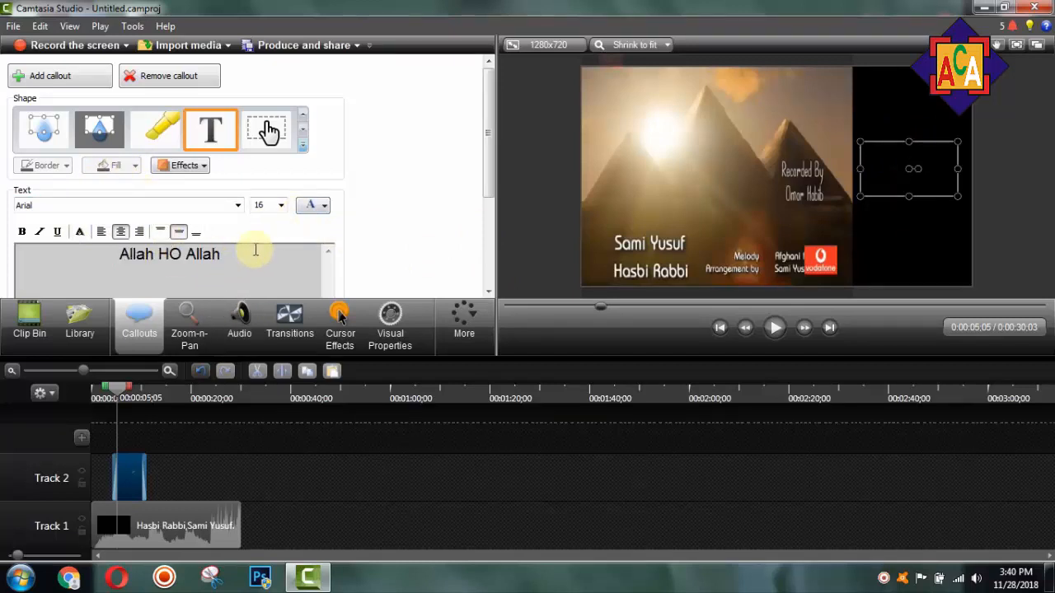
Step: Set the whole callout text to white with a font size of 48
key("ctrl+a")
left_click(314, 208)
left_click(309, 240)
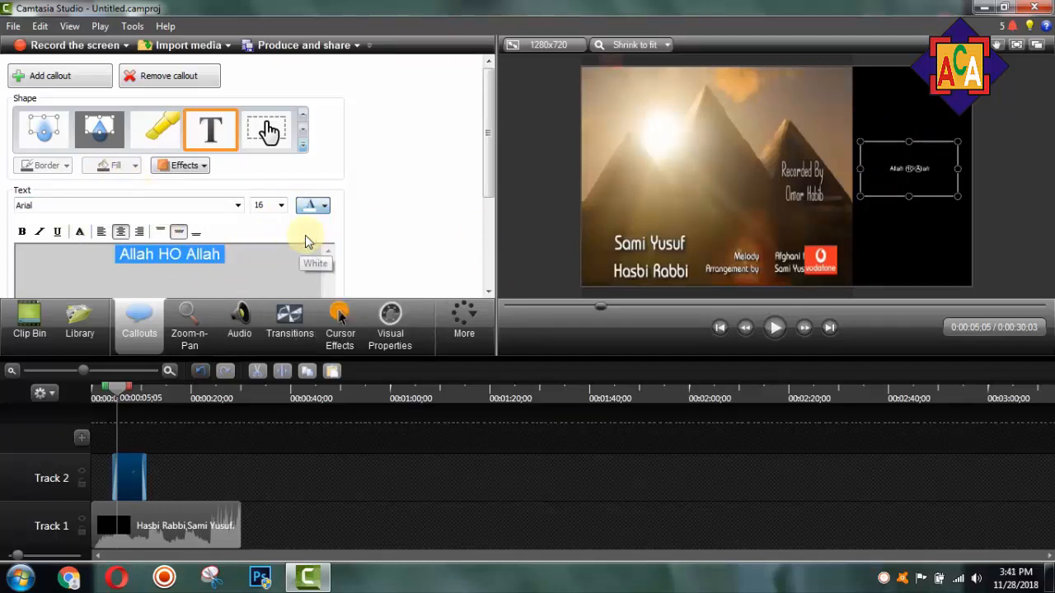
left_click(264, 208)
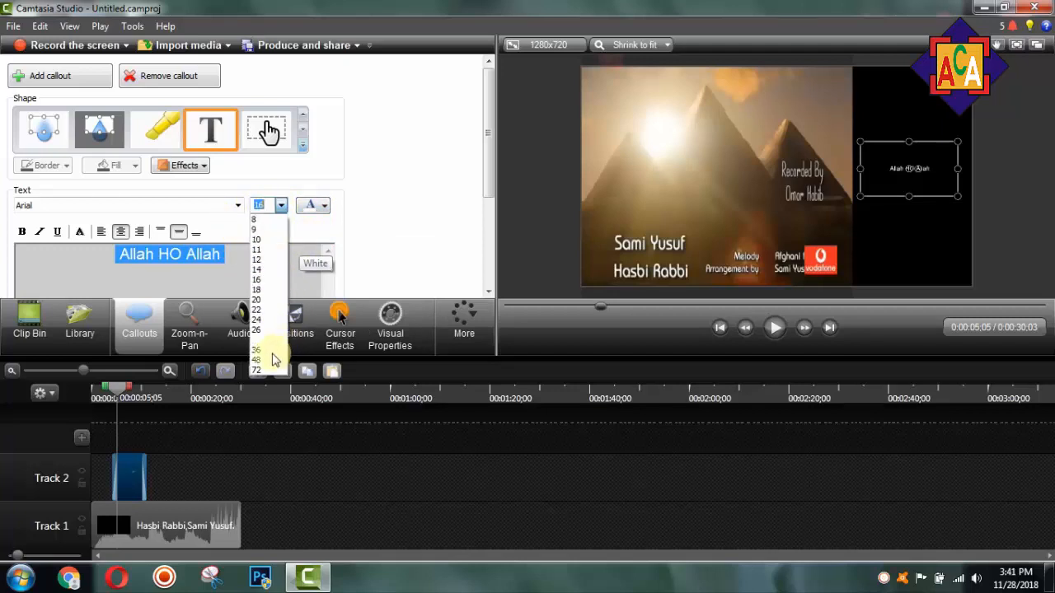
left_click(262, 355)
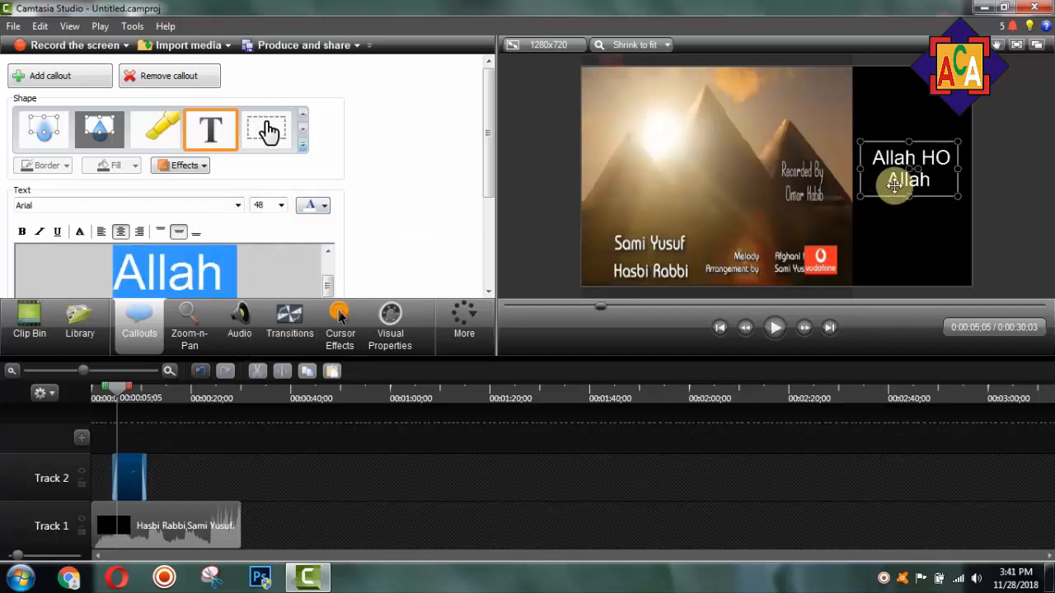
Step: Try the Arial Greek, Arial Rounded MT Bold and Bodoni MT Black fonts on the callout text
left_click(237, 208)
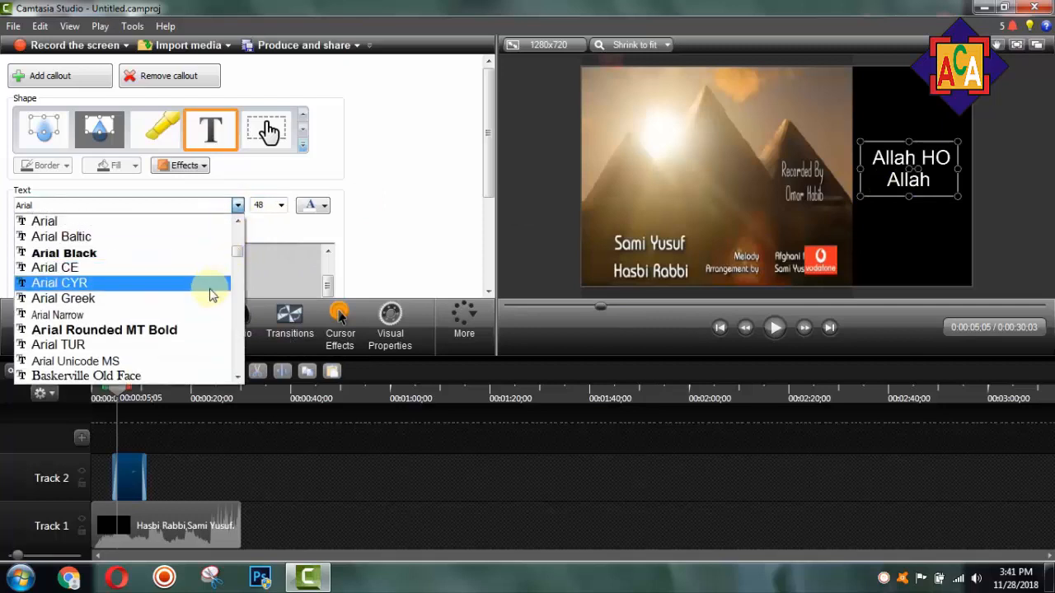
left_click(206, 300)
left_click(239, 207)
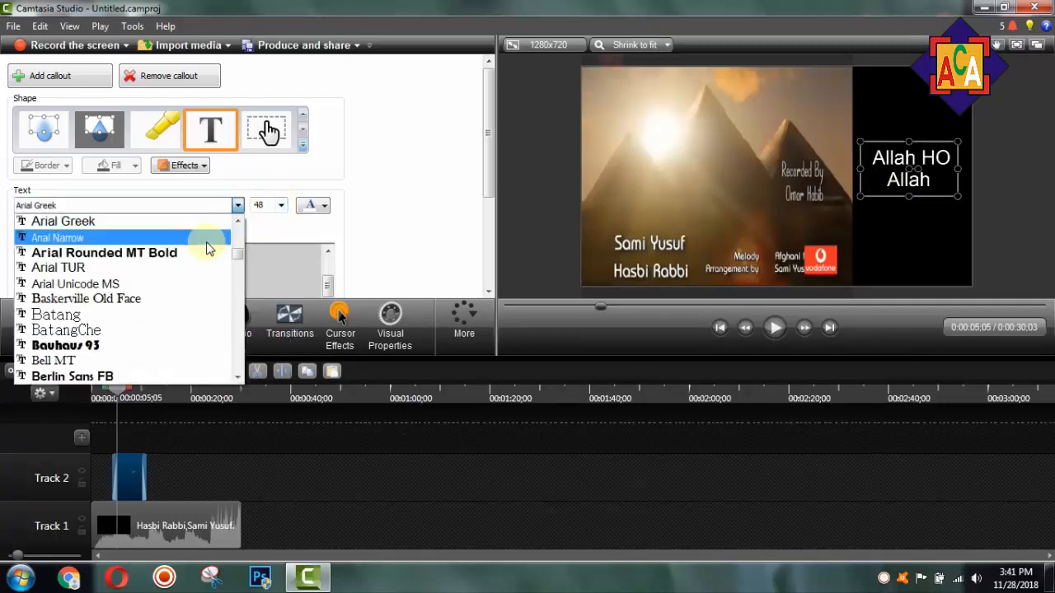
left_click(198, 245)
left_click(238, 205)
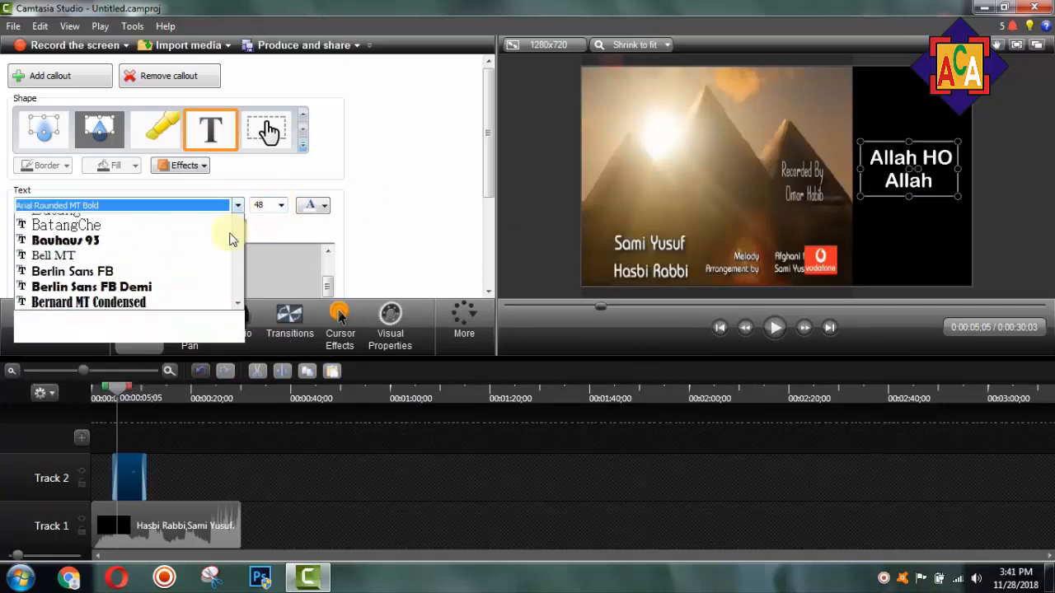
scroll(164, 329, "down", 4)
left_click(122, 245)
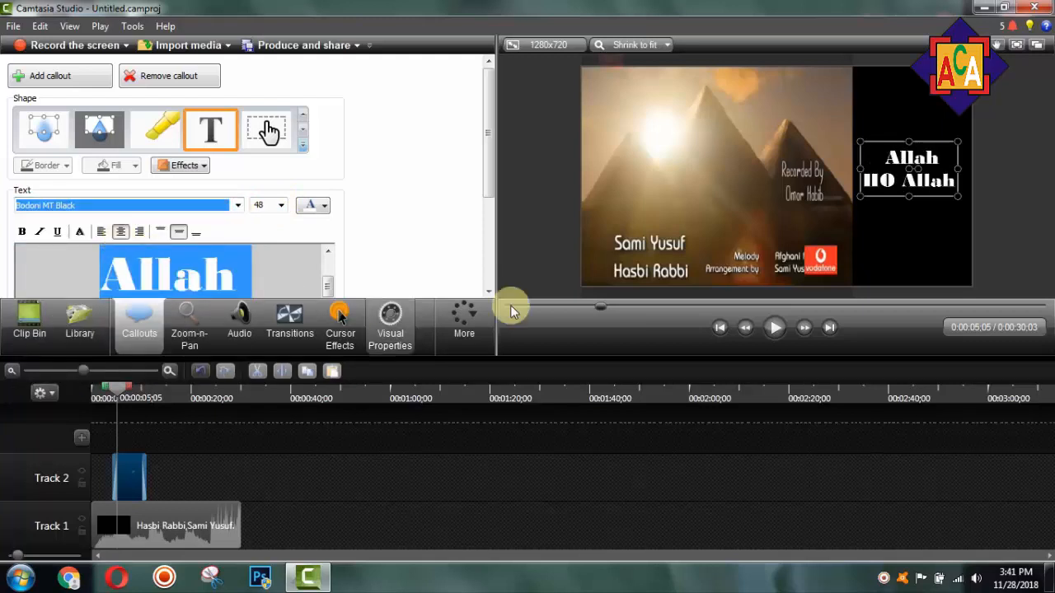
Step: Set the callout text's font to Britannic Bold
left_click(208, 211)
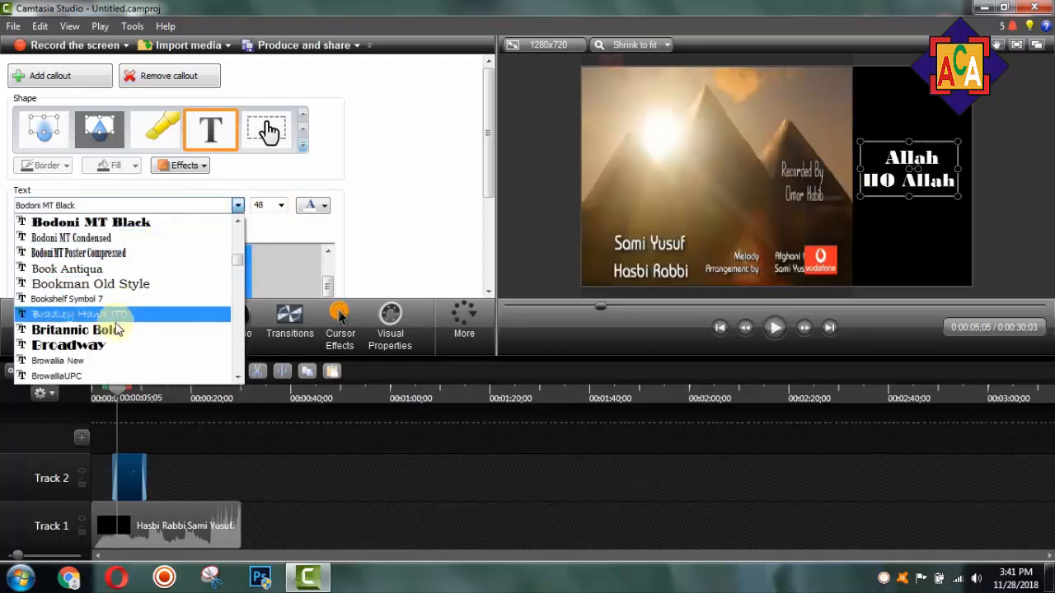
left_click(107, 334)
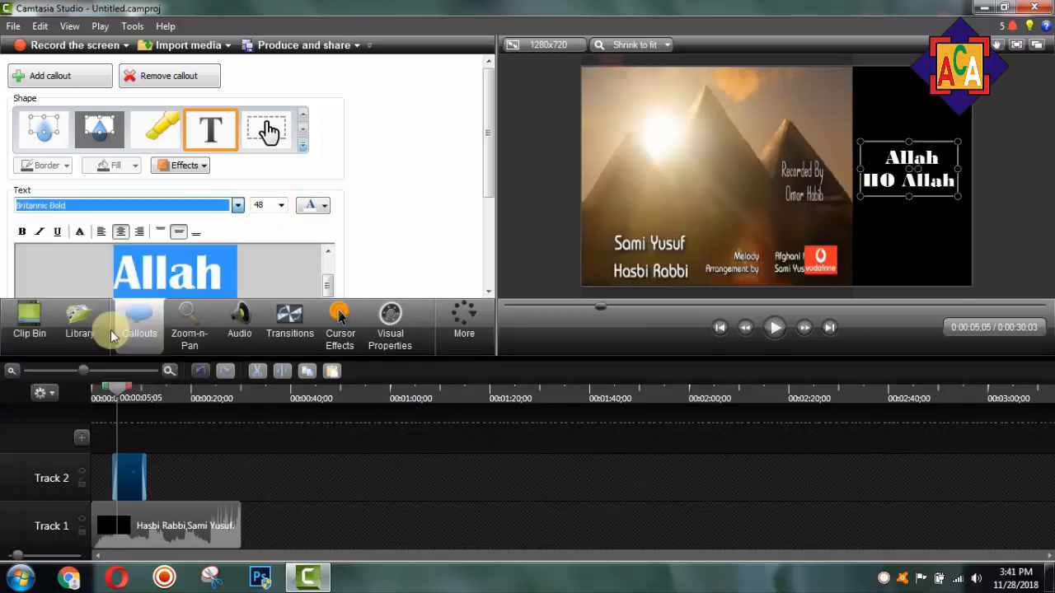
left_click(252, 269)
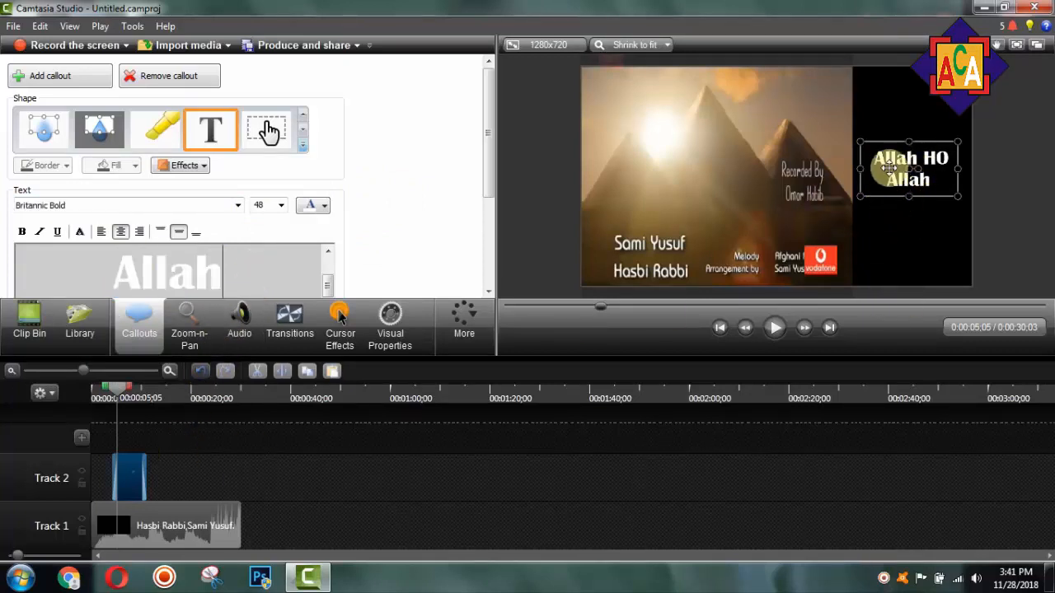
Step: Move the callout straight down past the canvas's lower edge and extend its start to the beginning of Track 2
left_click_drag(889, 180, 891, 311)
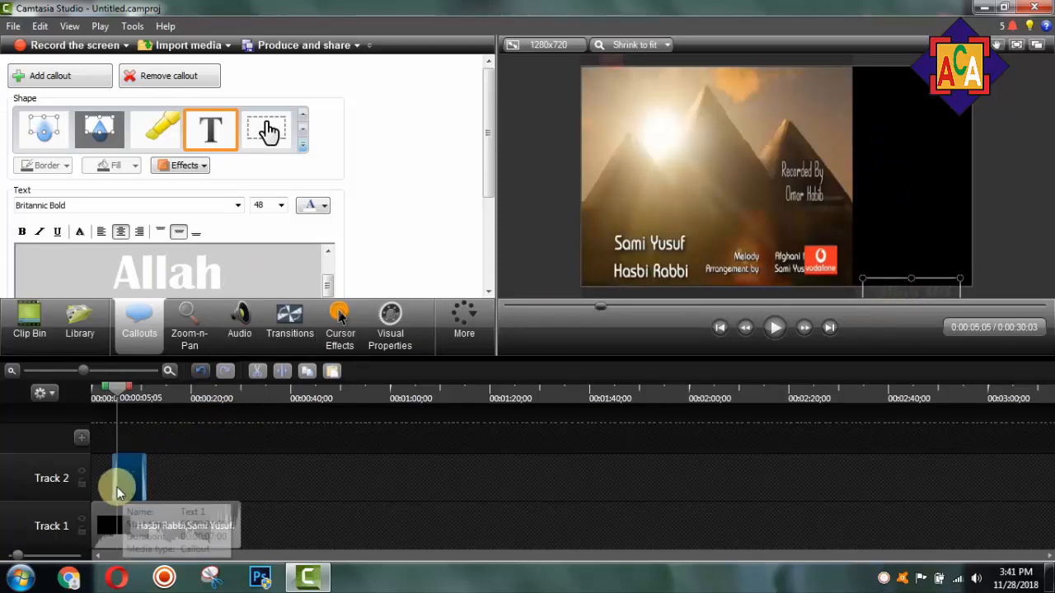
left_click_drag(113, 485, 91, 481)
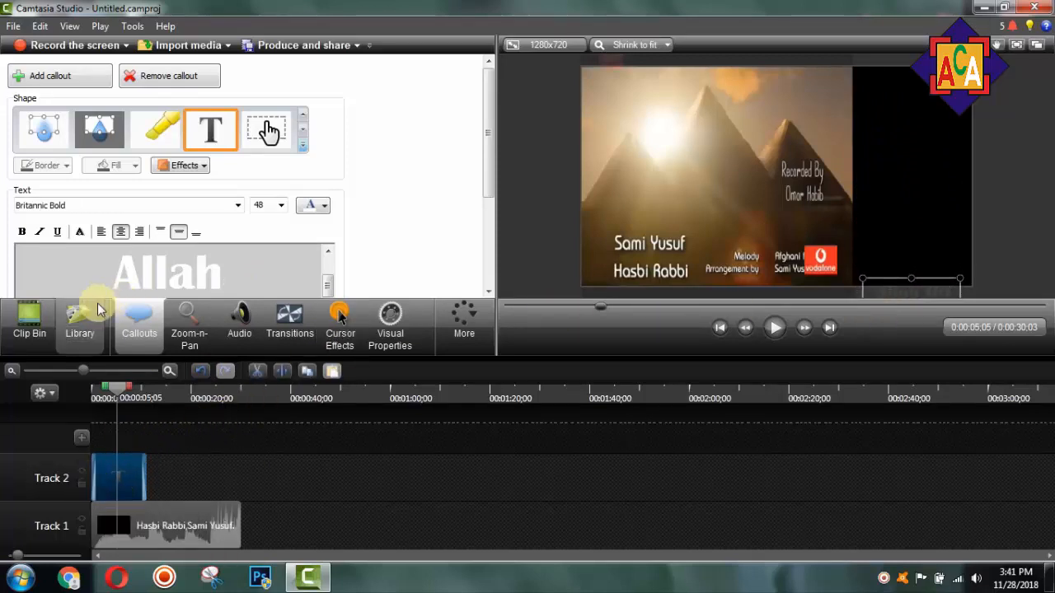
Step: Add a visual animation to the callout at the timeline's start and raise its end position to Y 440, above the canvas
left_click(290, 329)
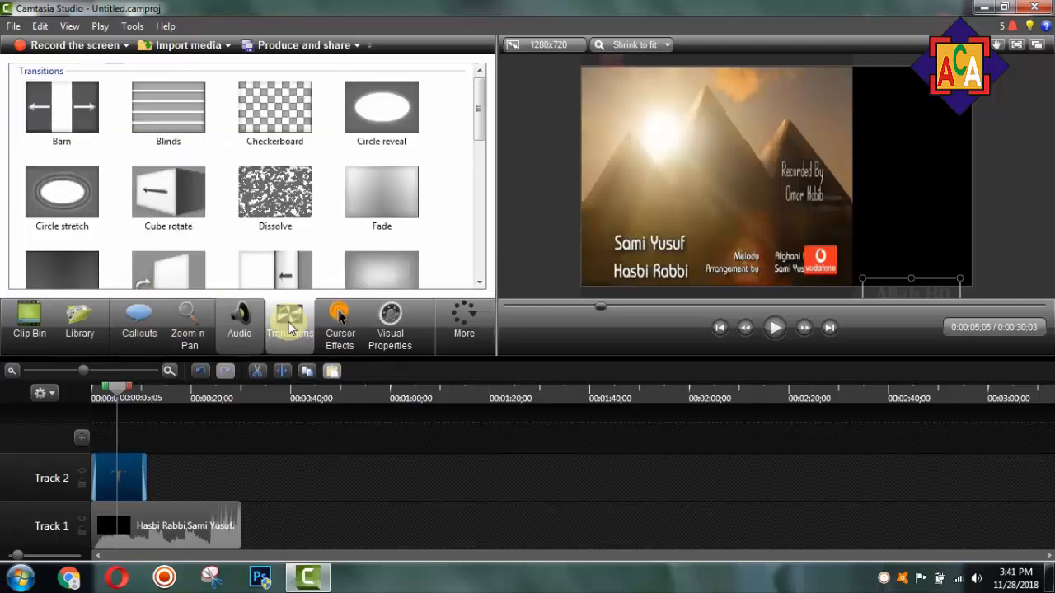
left_click(395, 329)
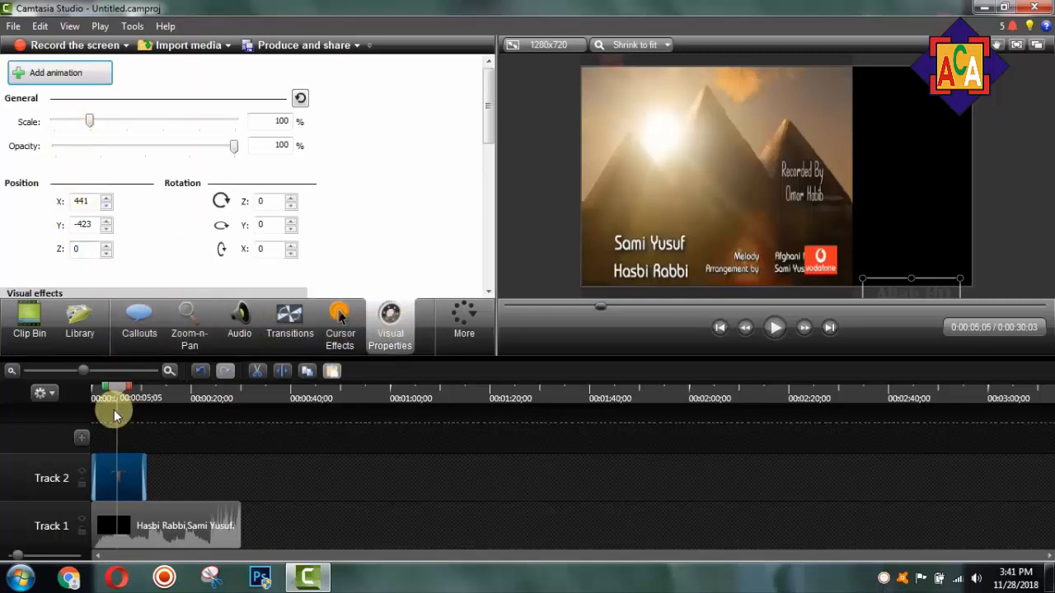
left_click_drag(115, 416, 49, 398)
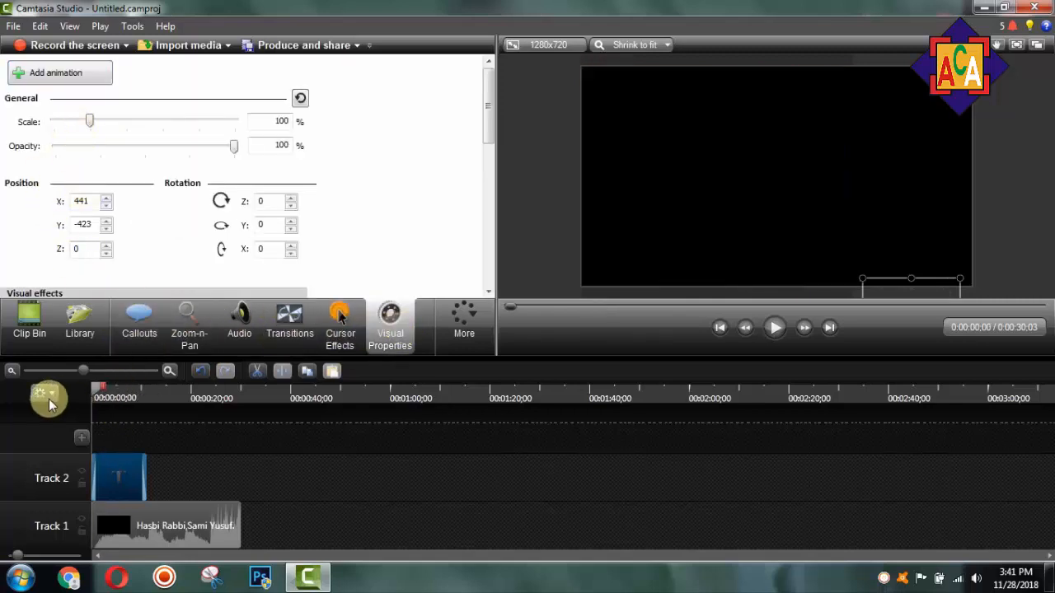
left_click(79, 75)
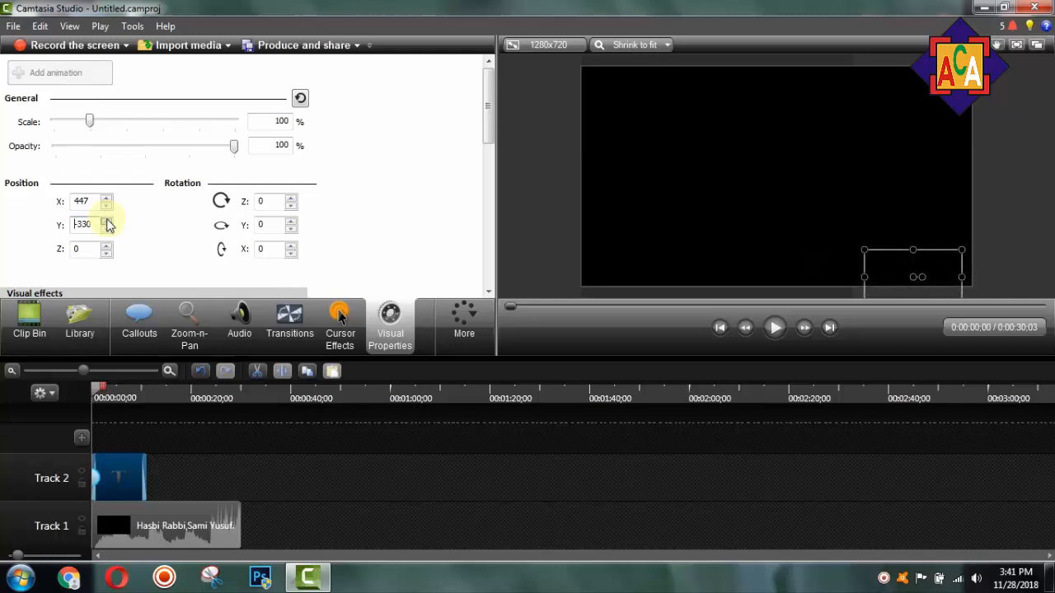
left_click_drag(106, 221, 107, 220)
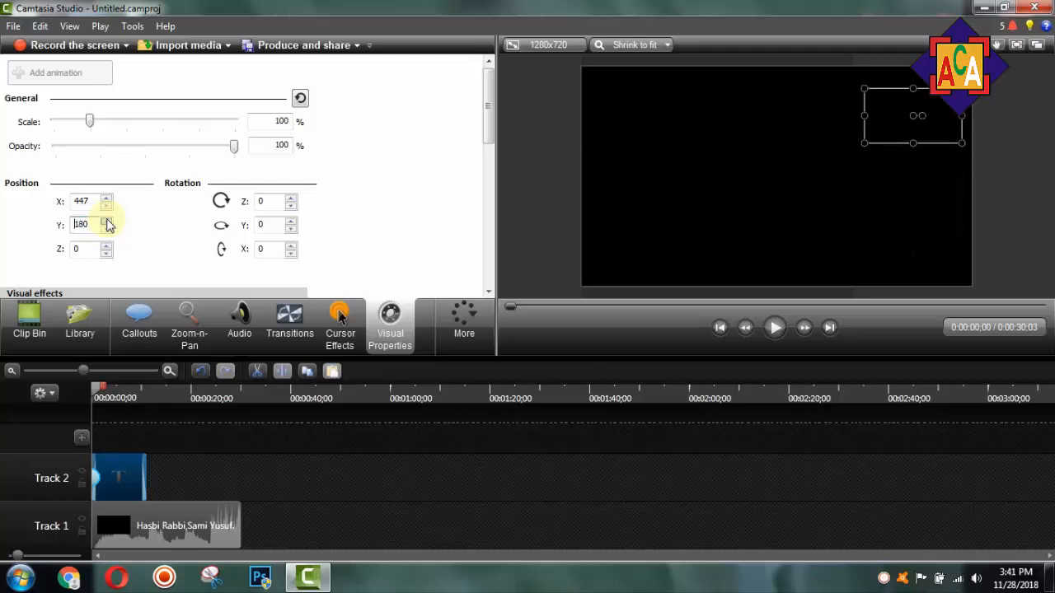
Step: Stretch the animation across the callout on Track 2 and shorten the callout to a duration of about 0:00:06;26
left_click(103, 480)
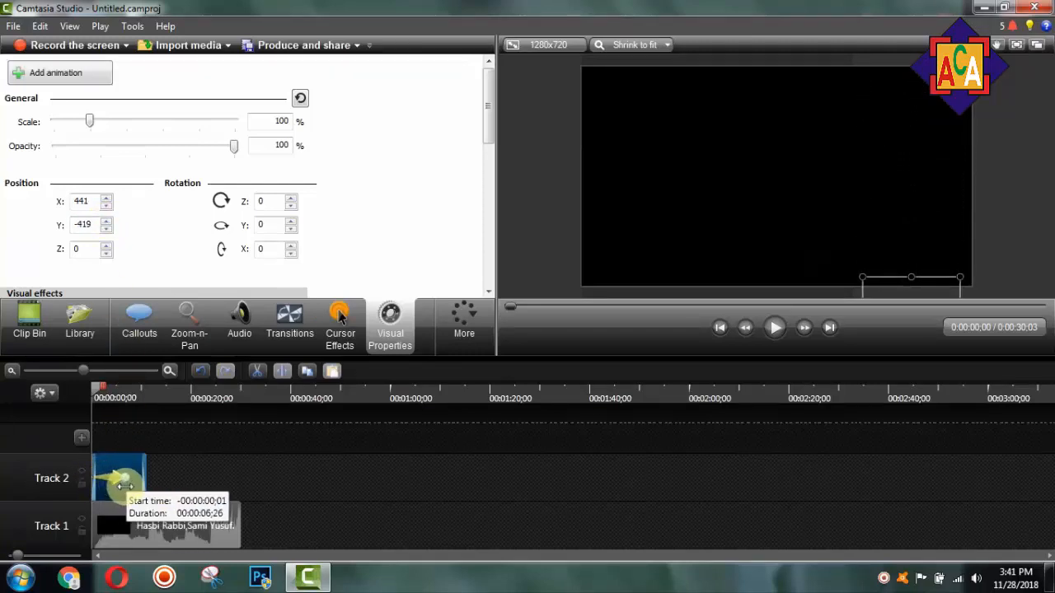
left_click_drag(145, 493, 126, 492)
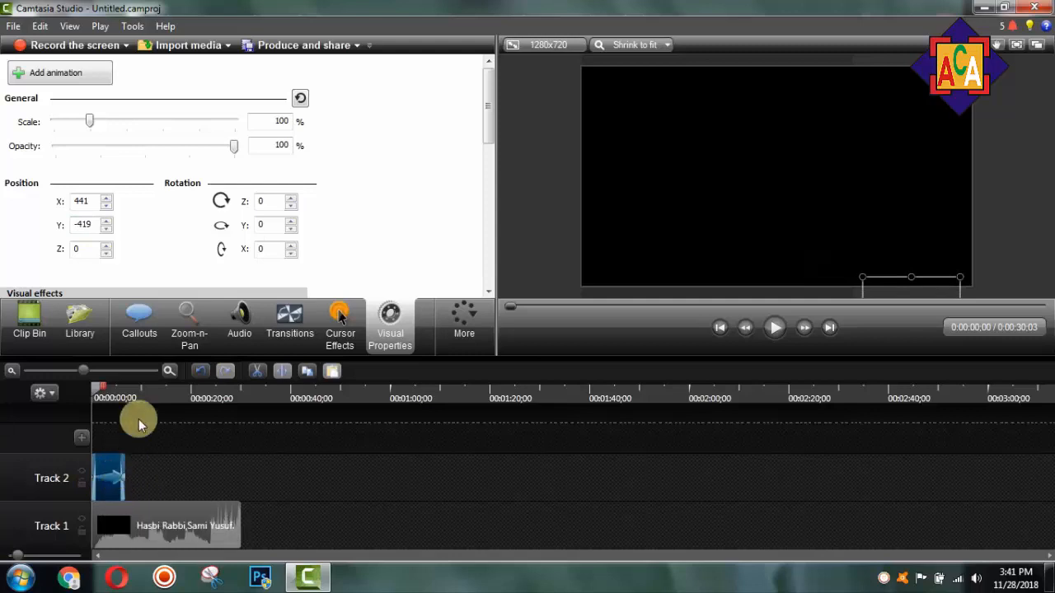
Step: Play the project to 0:00:10;01 and paste a copy of the animated callout there on Track 2
left_click(772, 327)
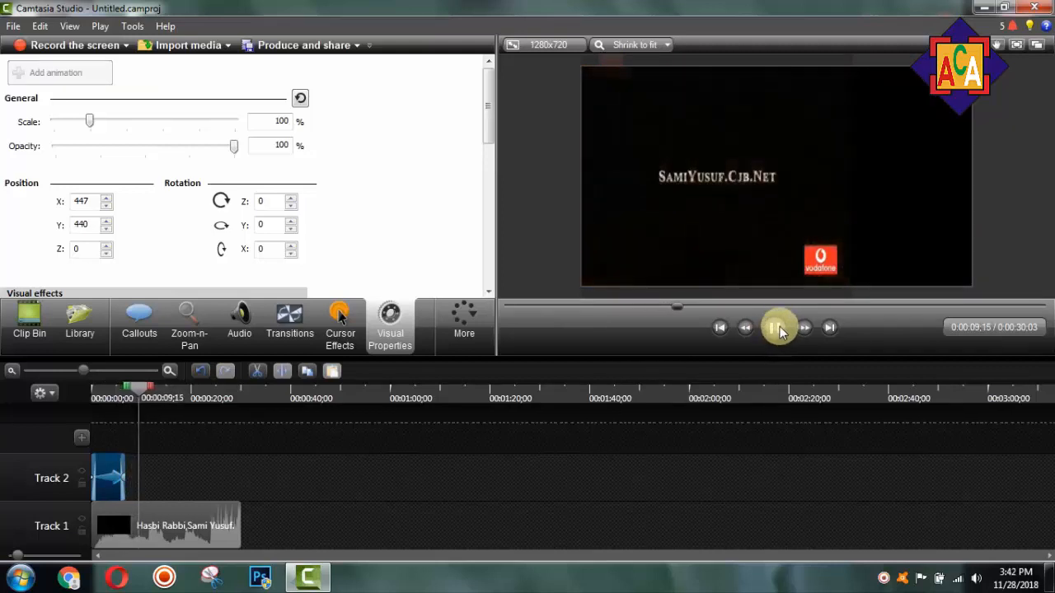
left_click(776, 328)
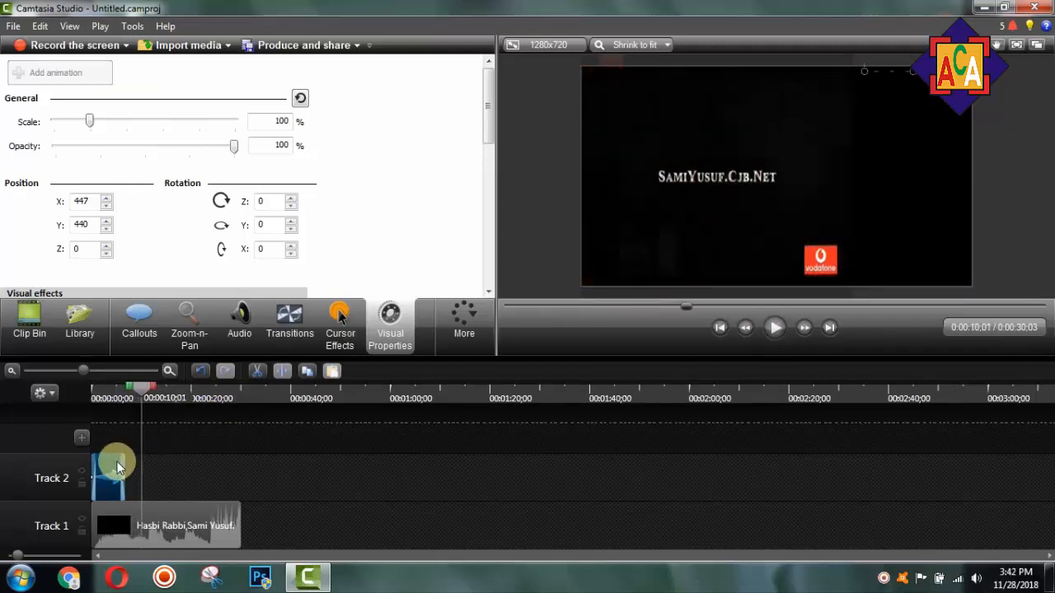
key("ctrl+c")
key("ctrl+v")
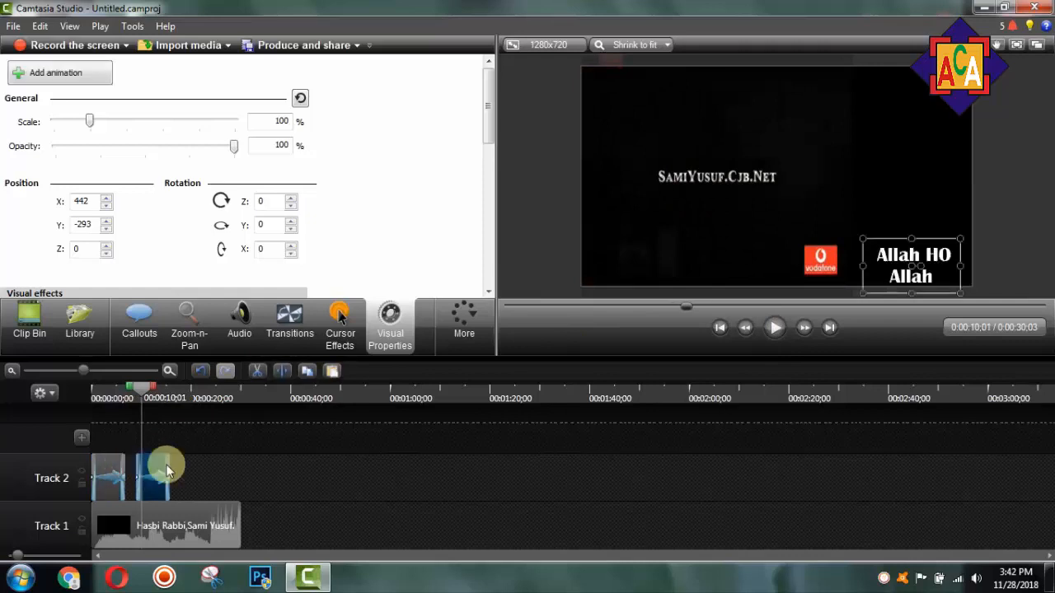
Step: Play on to 0:00:18;01 and add a third copy of the animated callout there on Track 2
left_click(770, 327)
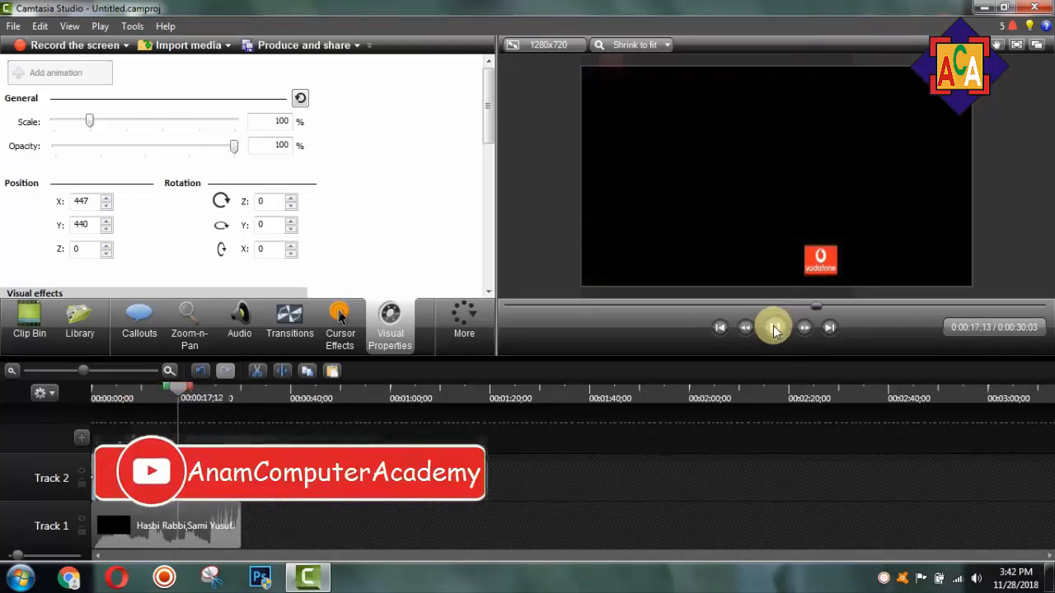
left_click(775, 328)
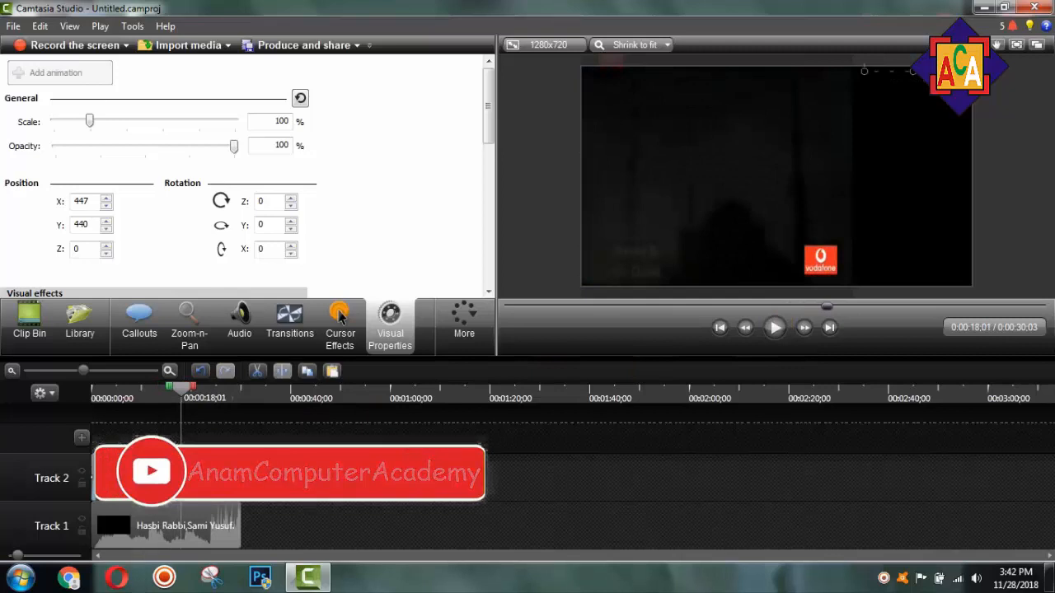
left_click(206, 469)
Step: Play on to 0:00:24;29 and paste a fourth copy of the callout right after the third one
left_click(774, 328)
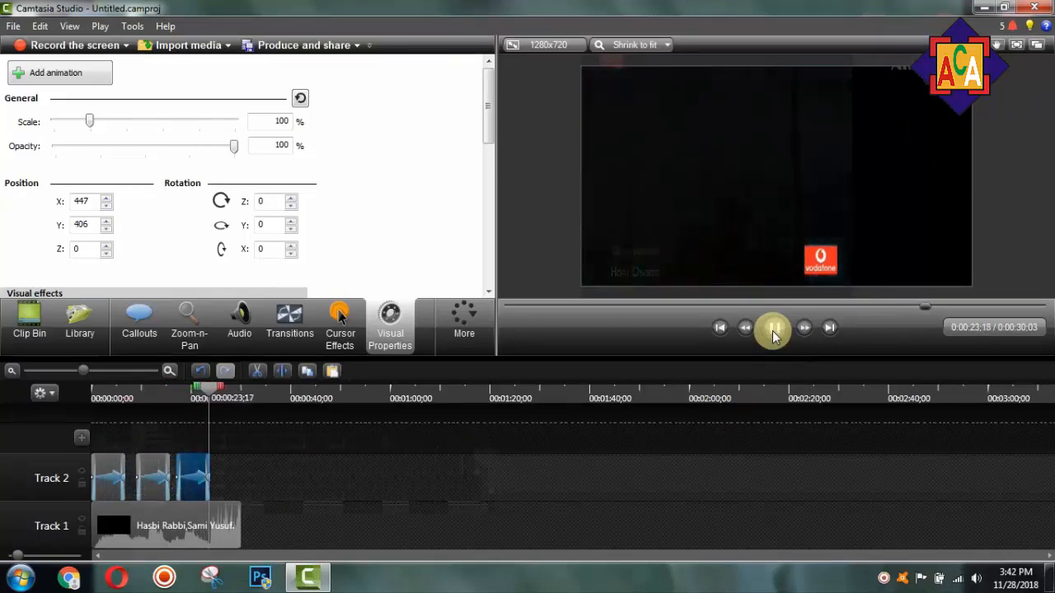
left_click(773, 329)
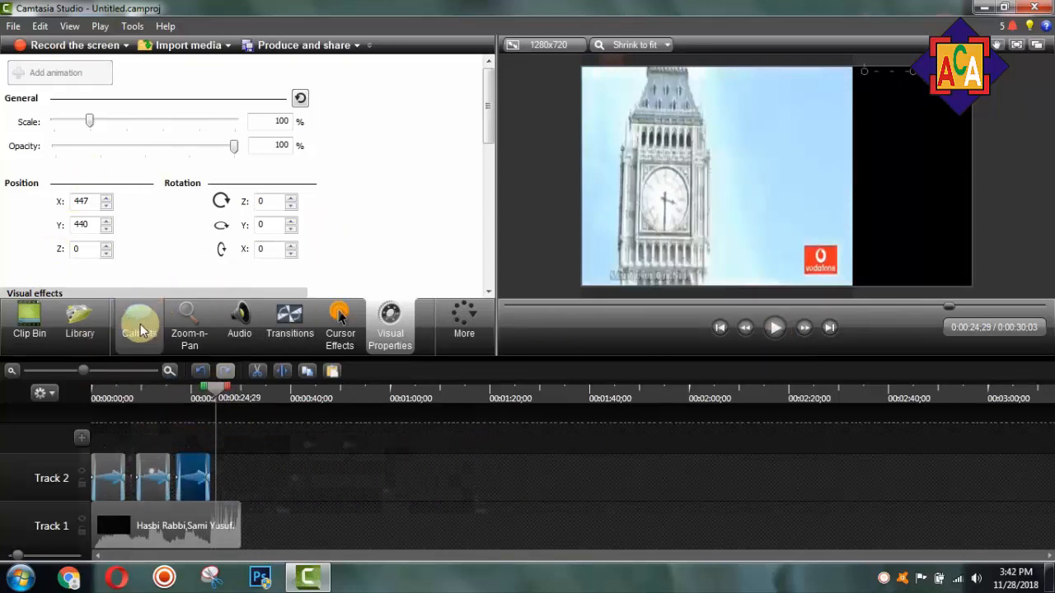
left_click(177, 330)
left_click(139, 326)
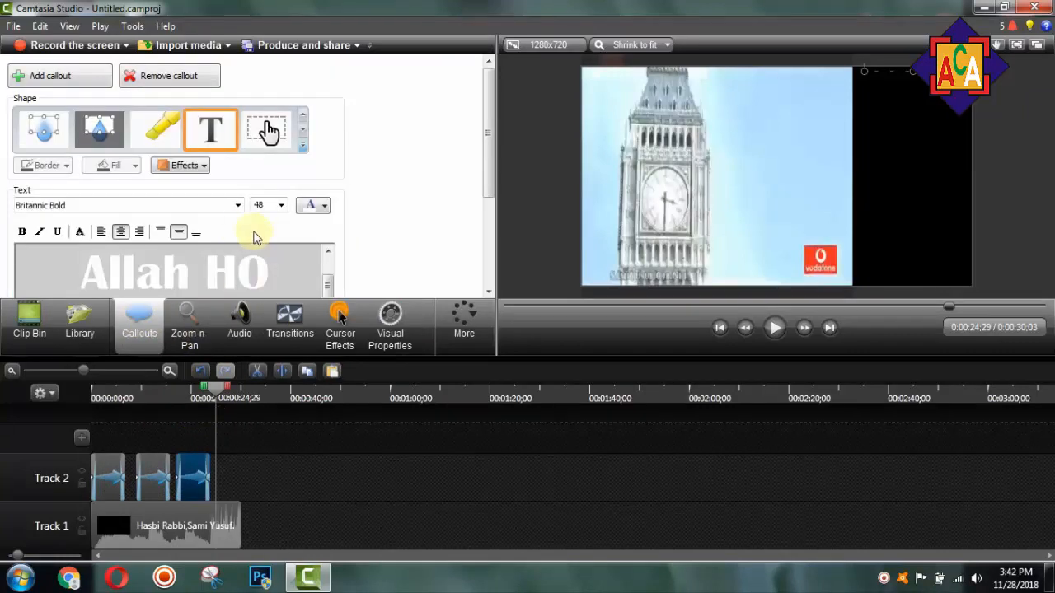
left_click(197, 468)
key("ctrl+v")
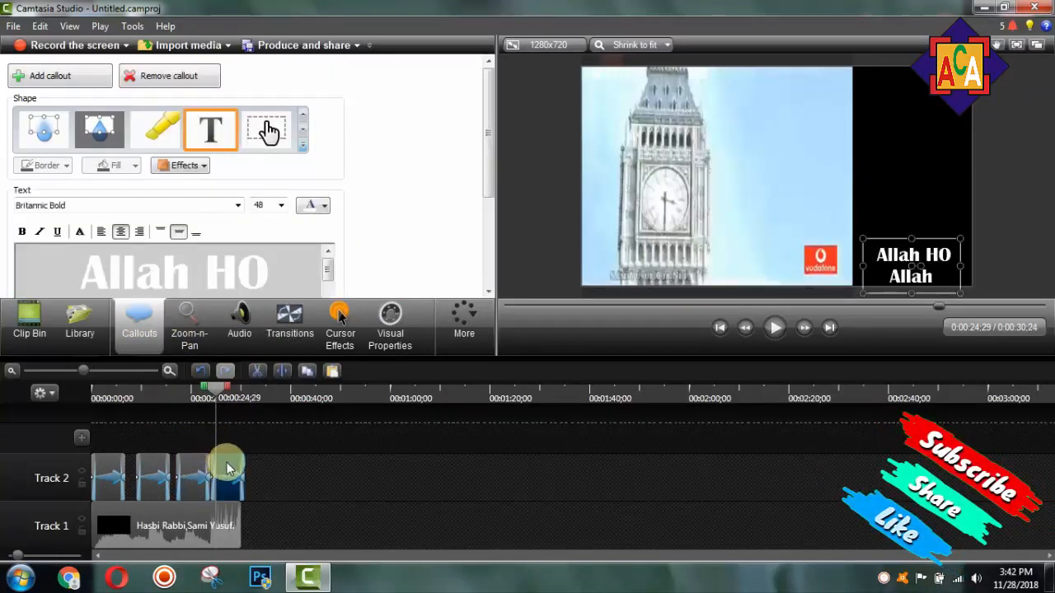
Step: Replace the fourth callout's text with "Naat By" and "Sami" on two lines
left_click(233, 464)
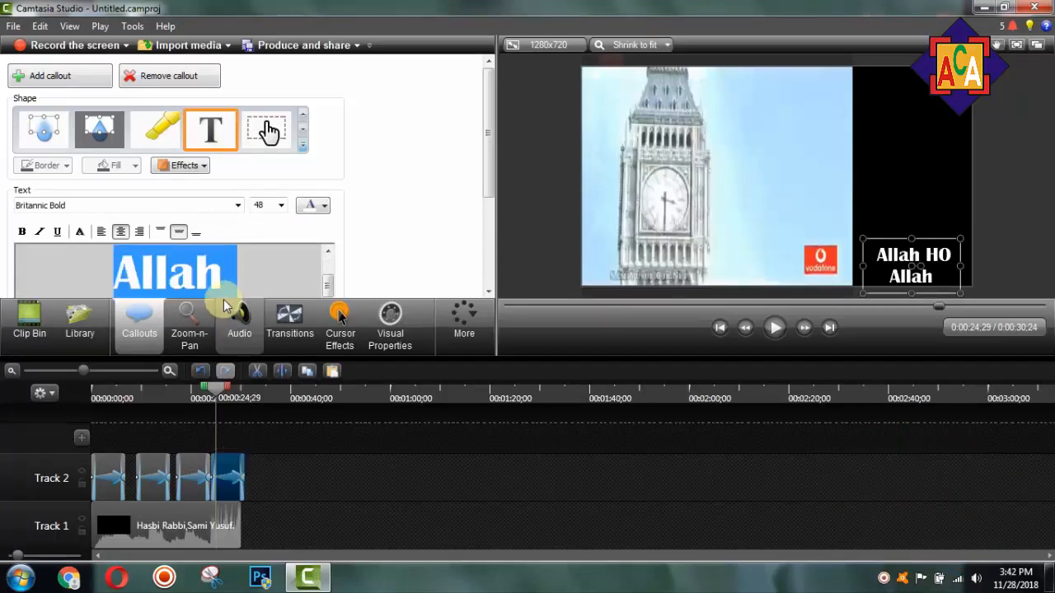
type("Naat By")
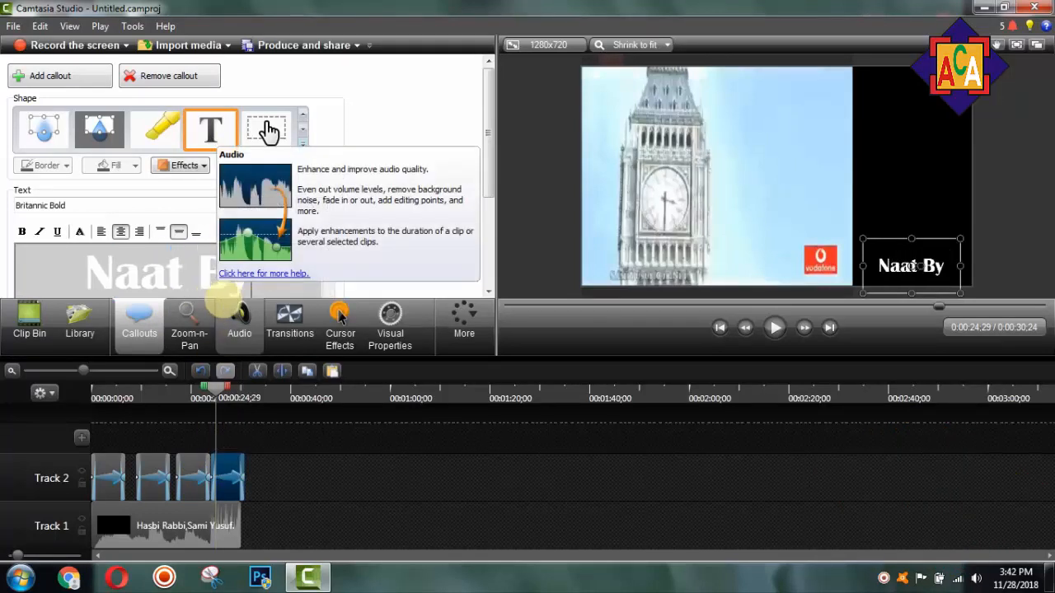
key("Return")
type("Sami")
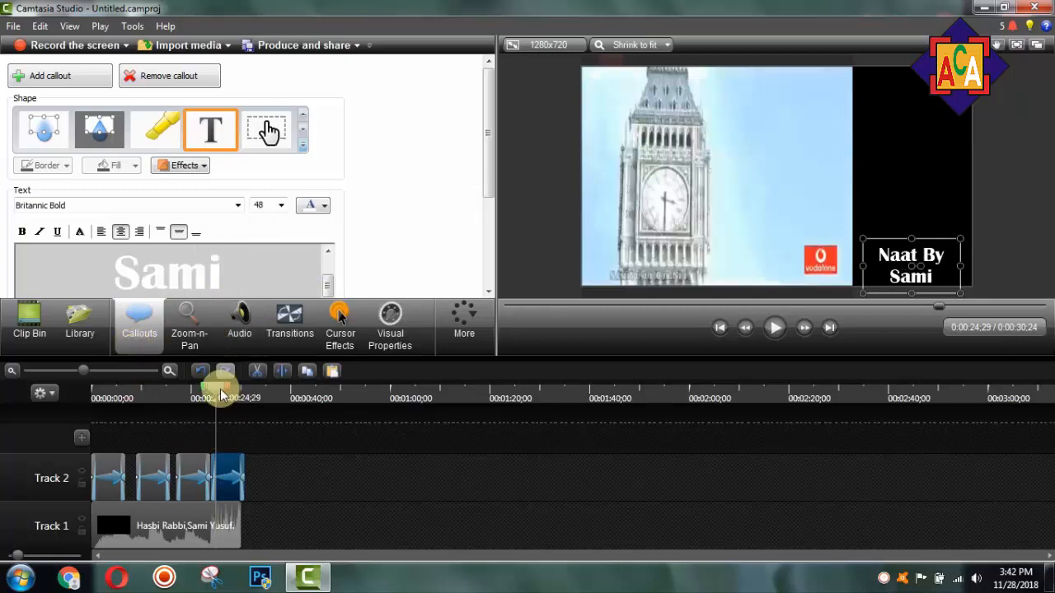
Step: Preview the project from the beginning, skip ahead to about 0:00:22;26 and play it to the end
left_click_drag(220, 388, 75, 392)
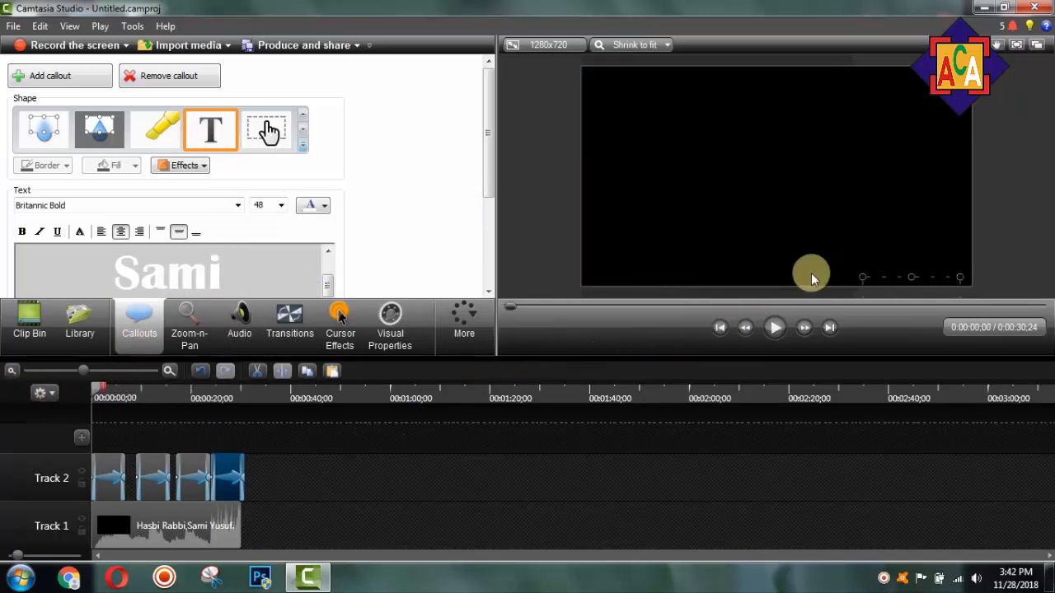
left_click(774, 329)
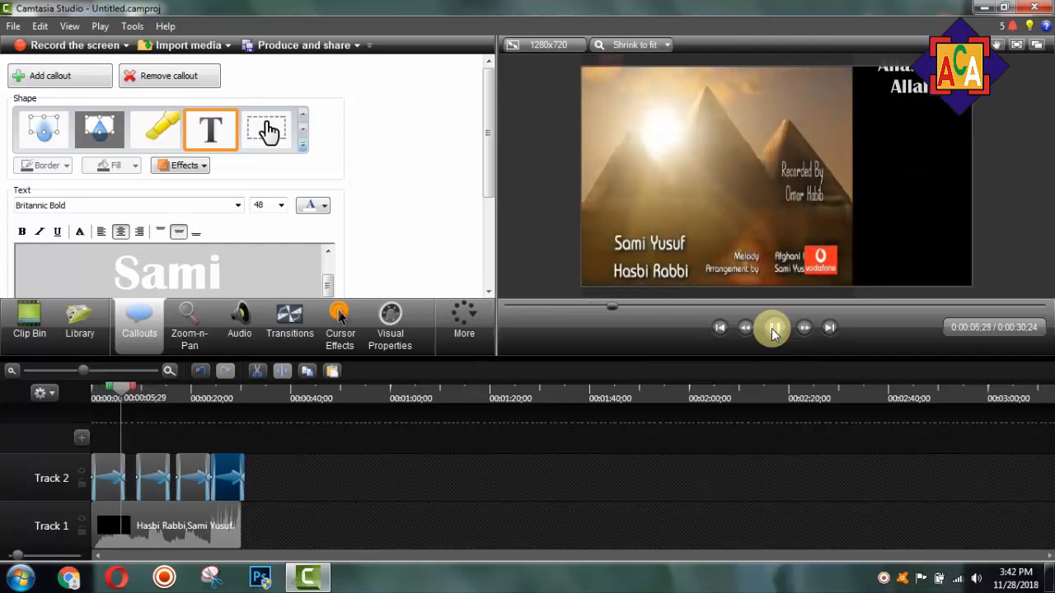
left_click_drag(132, 389, 205, 409)
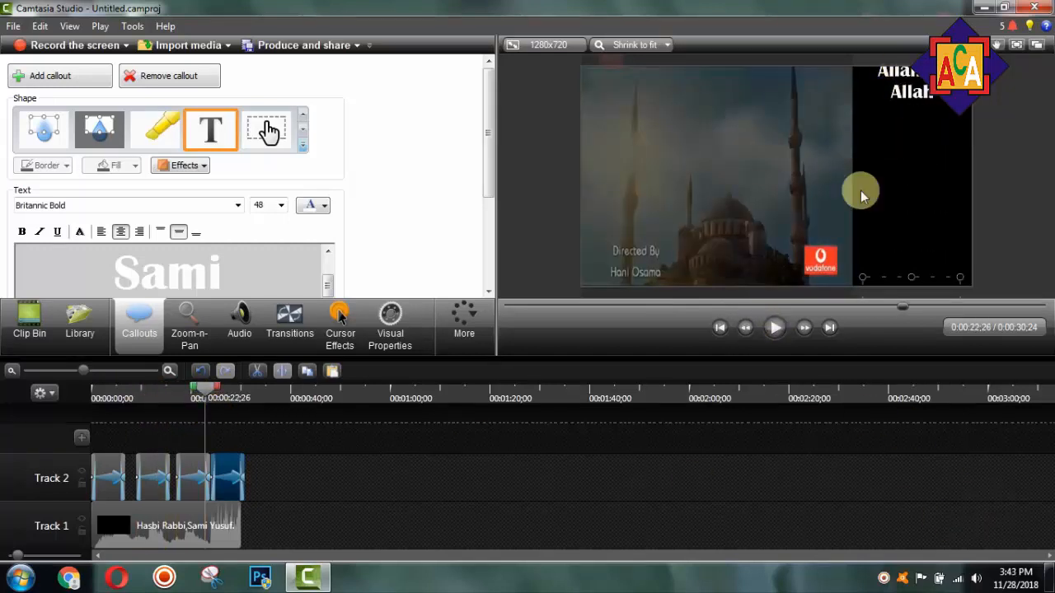
left_click(781, 334)
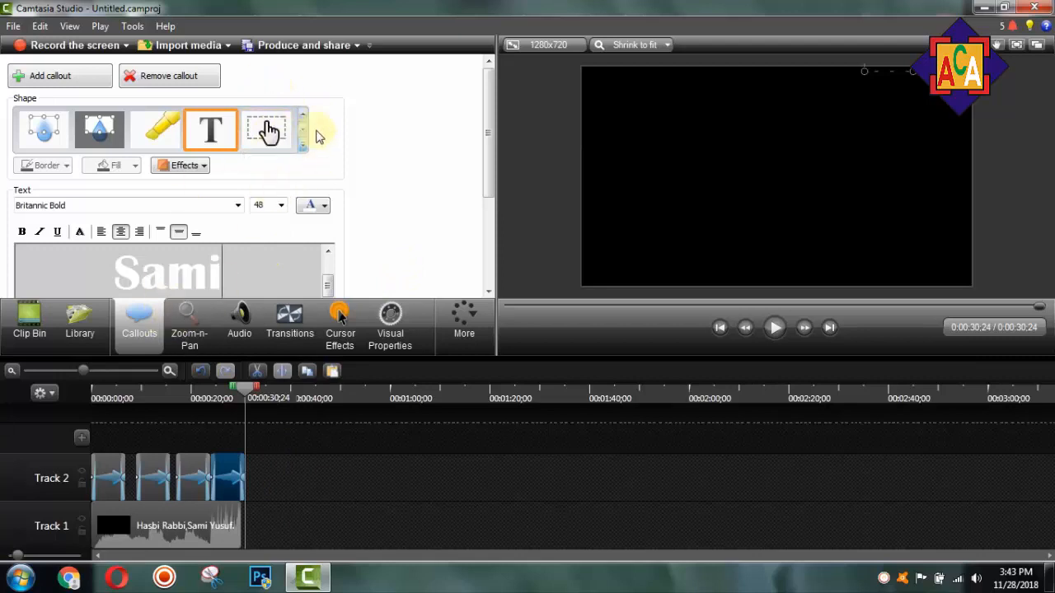
Step: Produce the project with the MP4 only (up to 720p) preset and start rendering the video
left_click(295, 51)
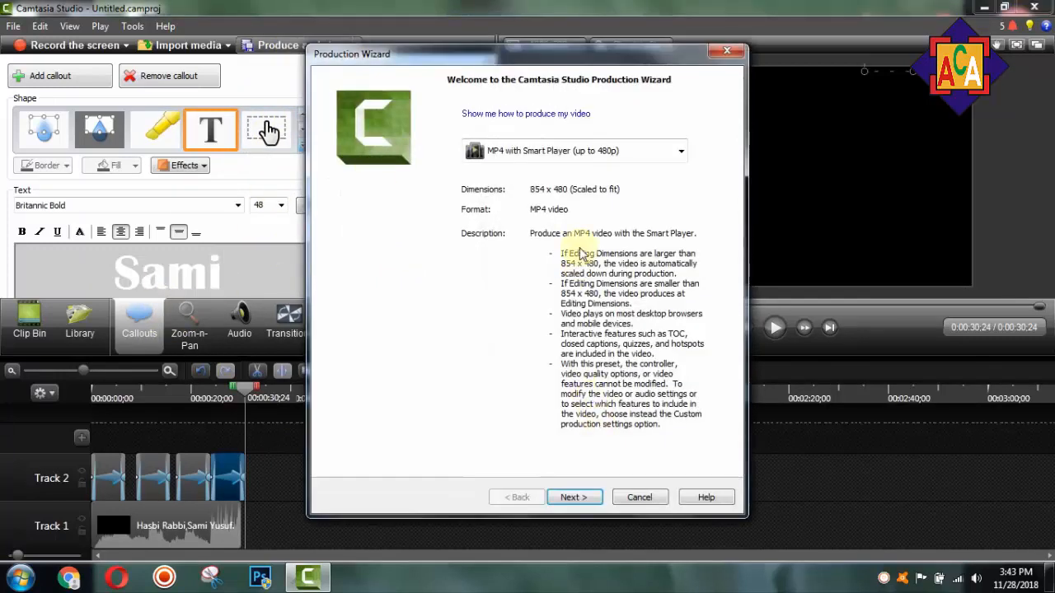
left_click(610, 150)
left_click(585, 335)
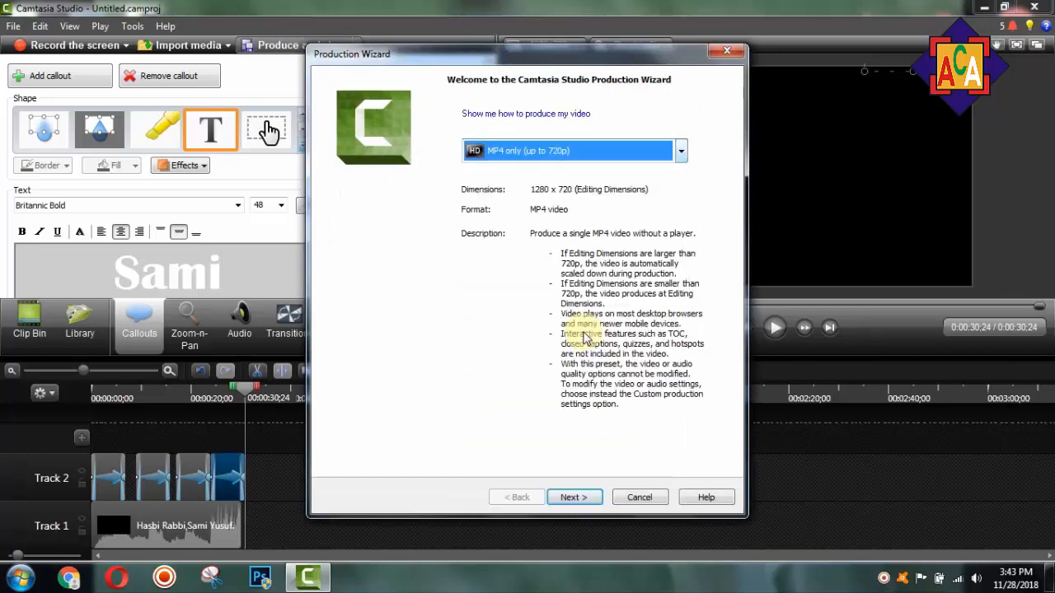
left_click(572, 497)
left_click(572, 497)
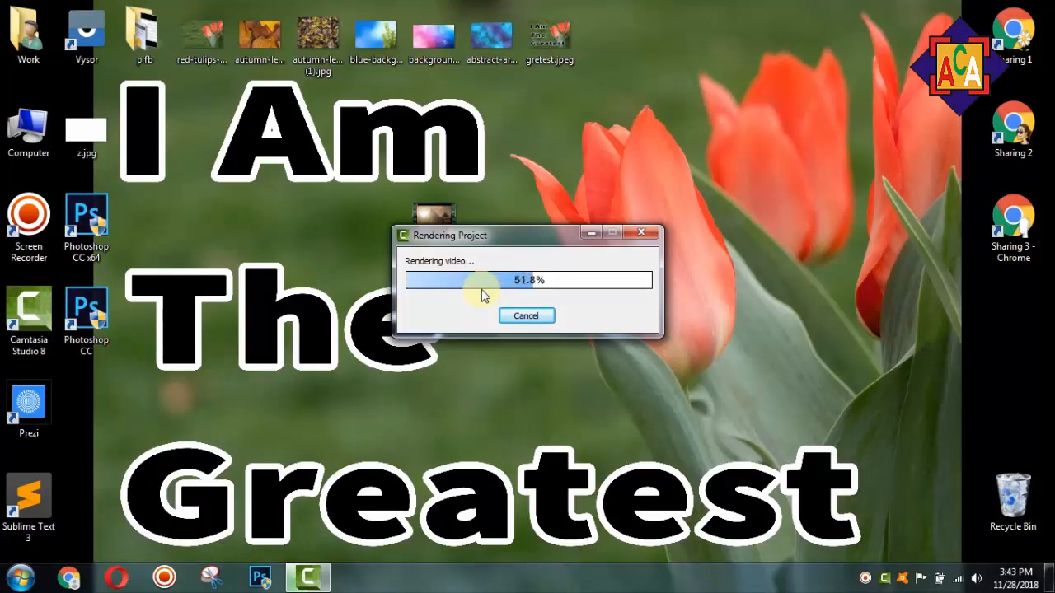
mouse_move(306, 582)
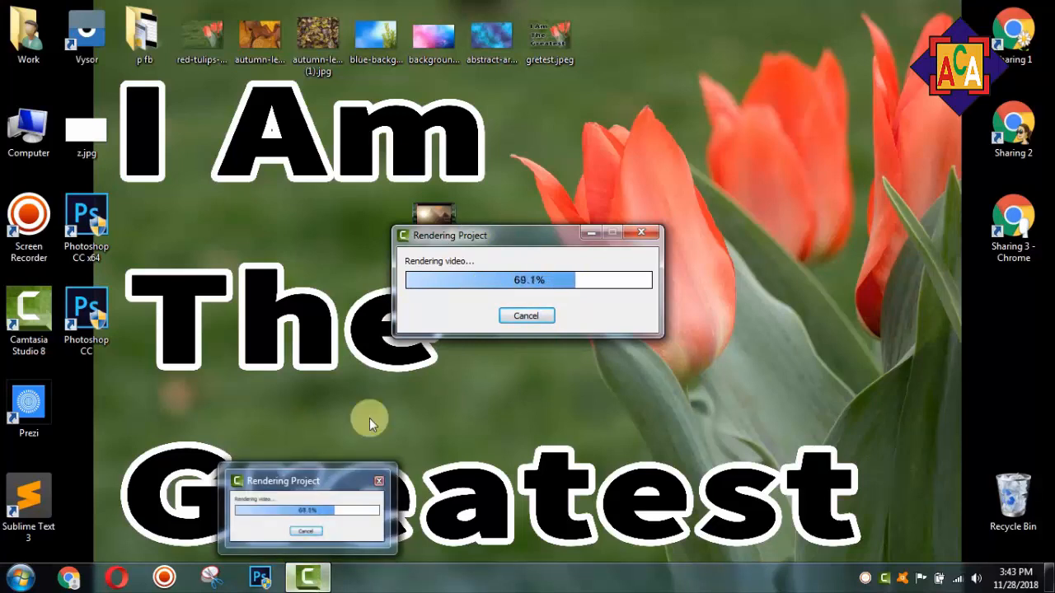
left_click_drag(445, 235, 438, 279)
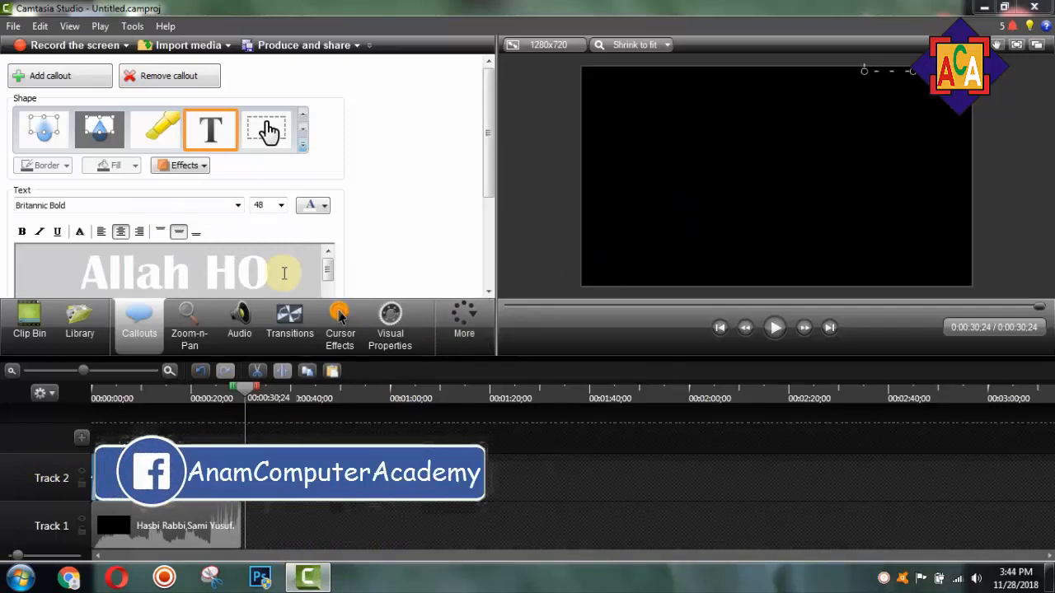
Step: Separate the Hasbi Rabbi clip's video and audio, delete the video part from Track 1, and return the playhead to 0:00:01;00
left_click(144, 522)
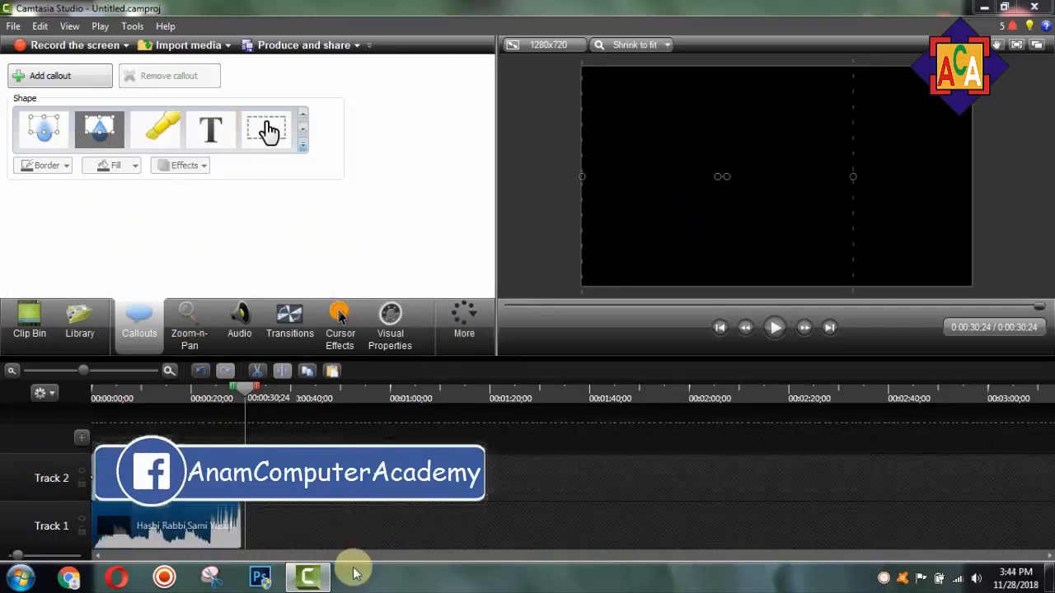
right_click(148, 525)
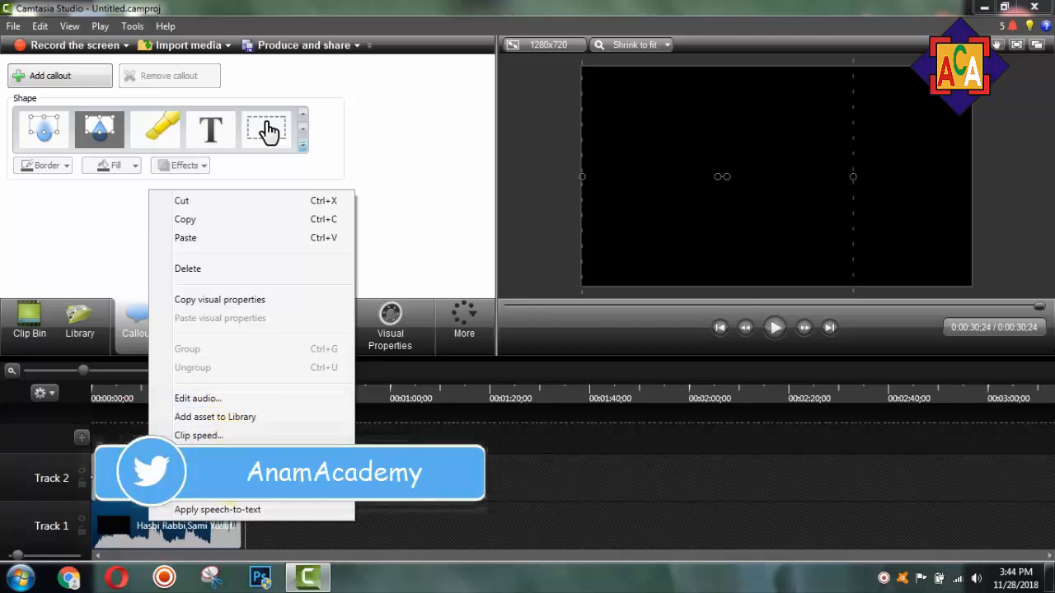
left_click(152, 531)
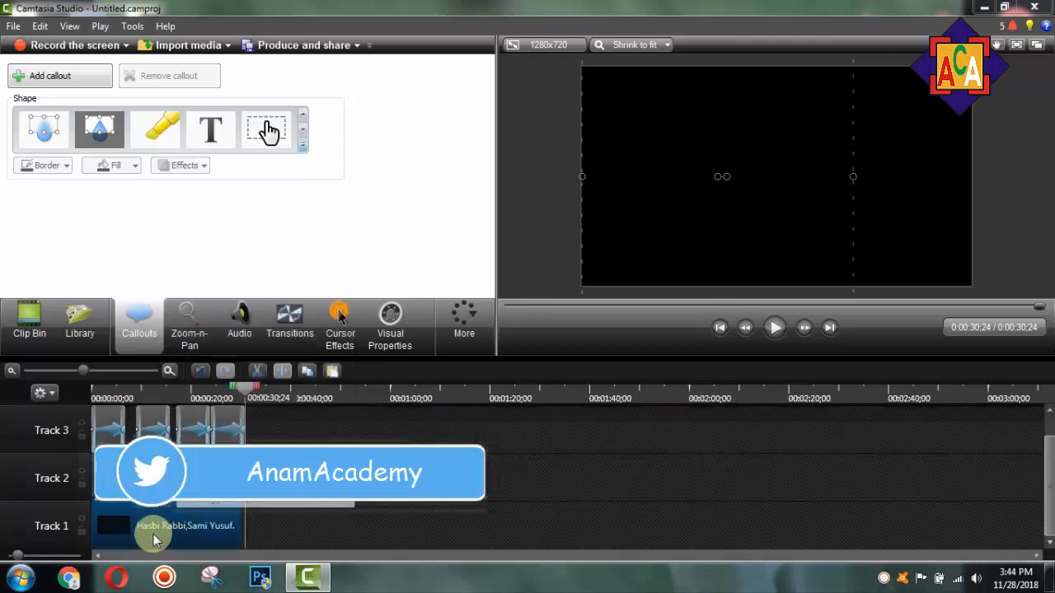
left_click_drag(152, 534, 152, 482)
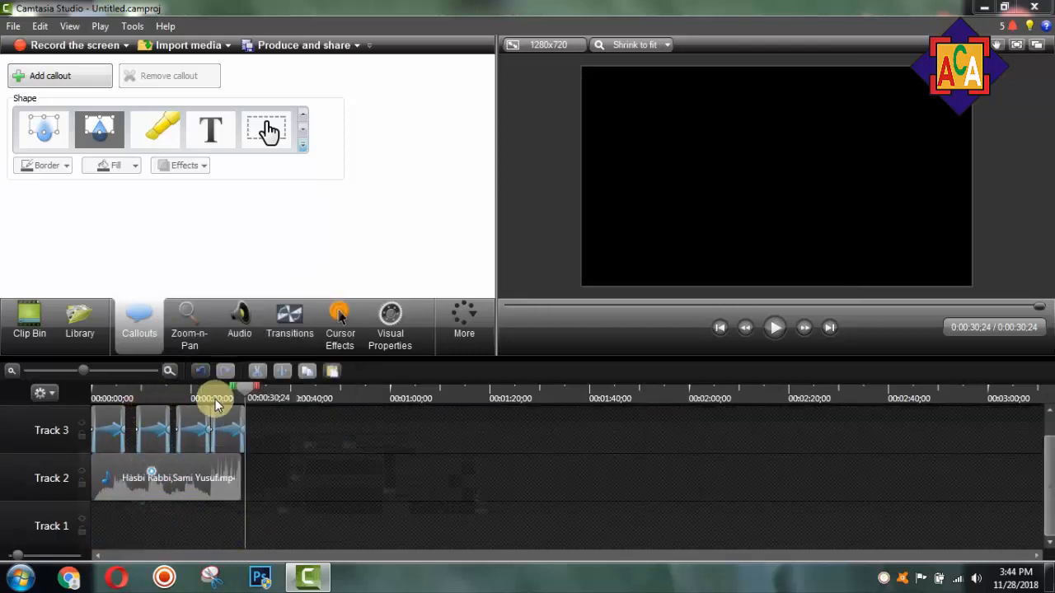
left_click_drag(222, 399, 97, 420)
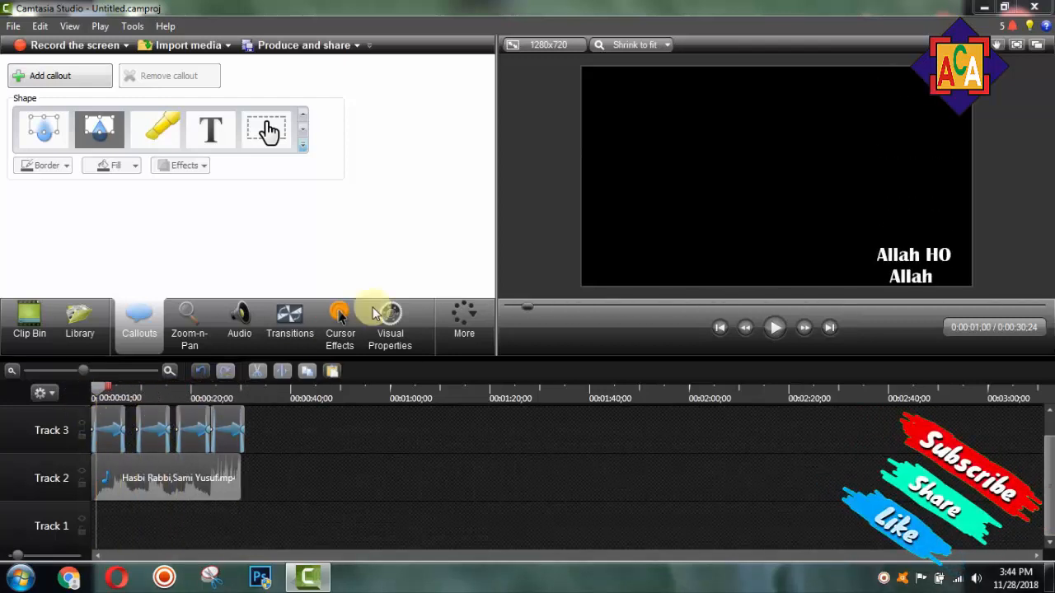
Step: Import abstract-art-background-370799.jpg, autumn-leaves-background (1).jpg and autumn-leaves-background.jpg from the Desktop into the project
left_click(29, 310)
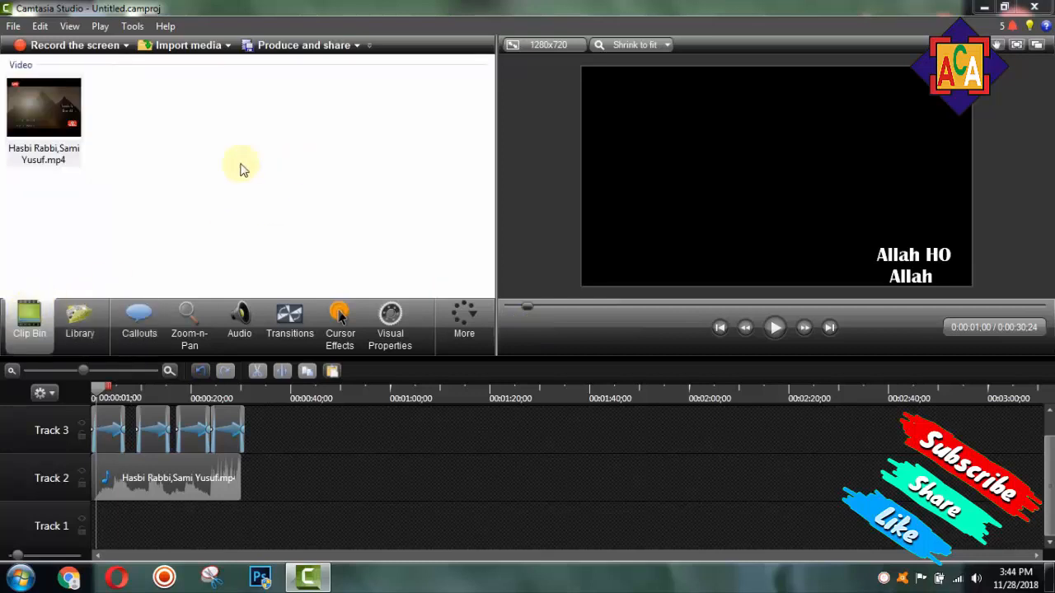
left_click(188, 46)
left_click(278, 219)
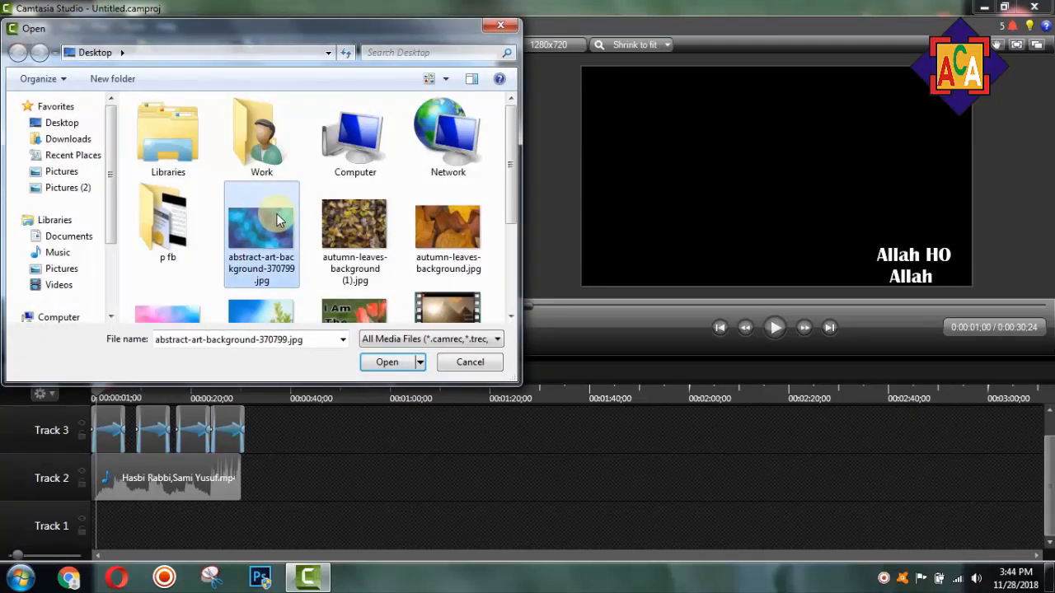
left_click(382, 225, "ctrl")
left_click(434, 224, "ctrl")
left_click(387, 362)
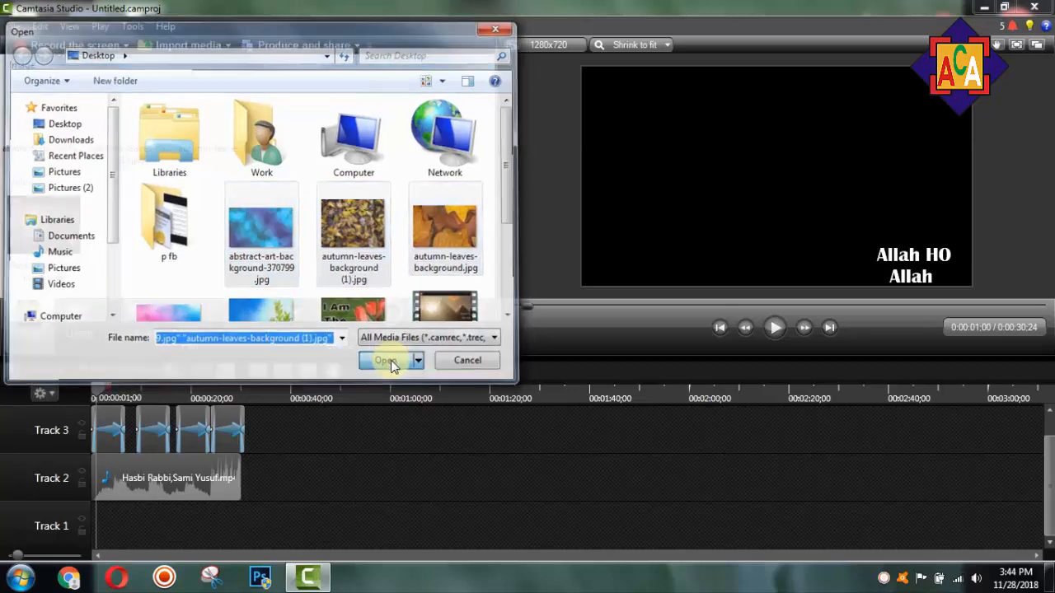
Step: Place autumn-leaves-background (1).jpg, autumn-leaves-background.jpg and the abstract-art image end to end on Track 1, starting at the beginning
left_click_drag(132, 120, 131, 201)
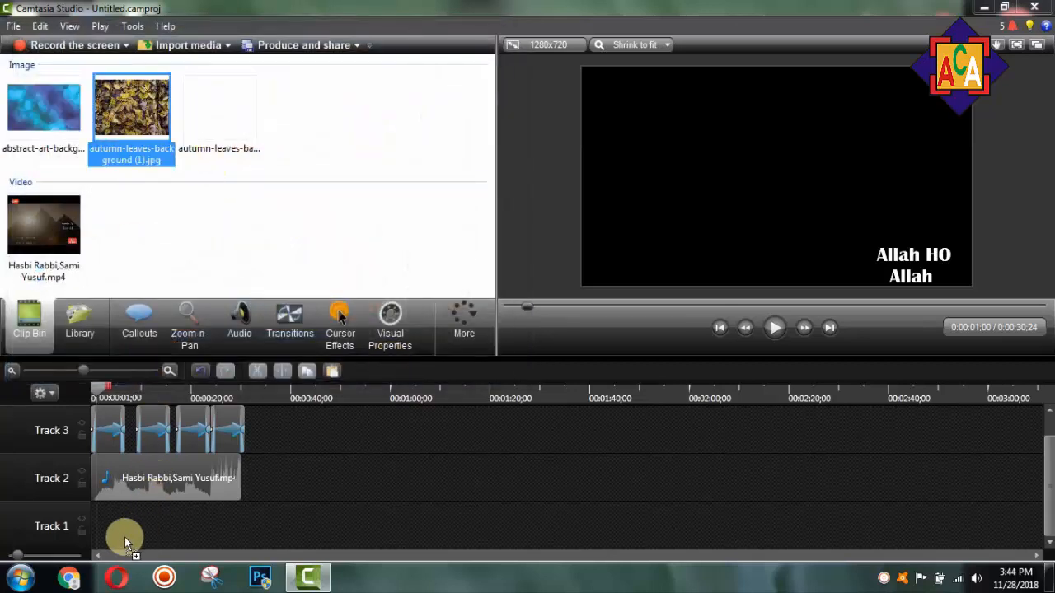
mouse_move(125, 538)
left_mouse_down()
mouse_move(167, 521)
mouse_move(134, 524)
left_mouse_up()
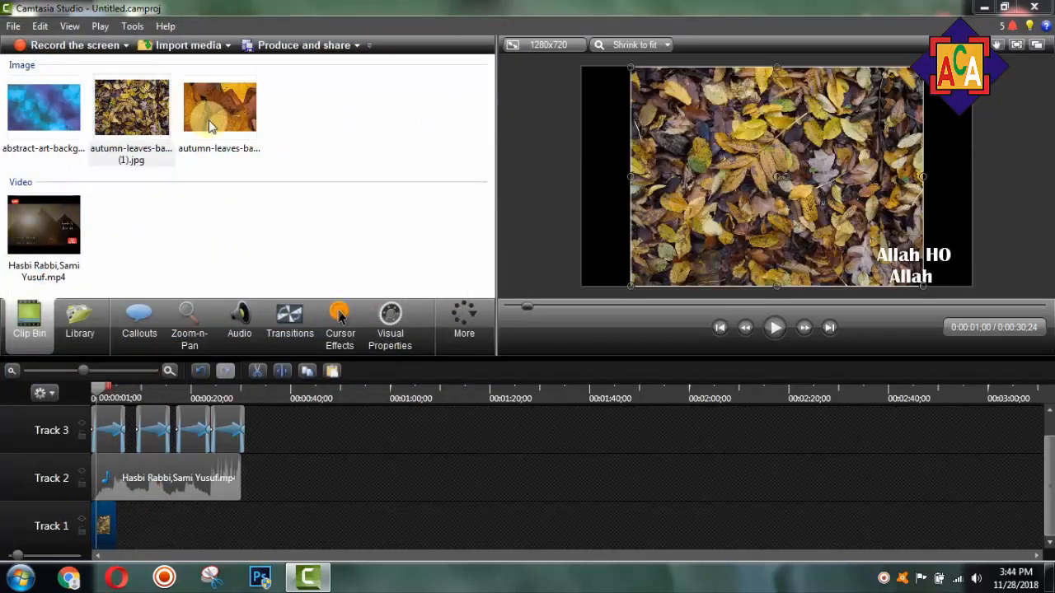
left_click_drag(210, 125, 136, 493)
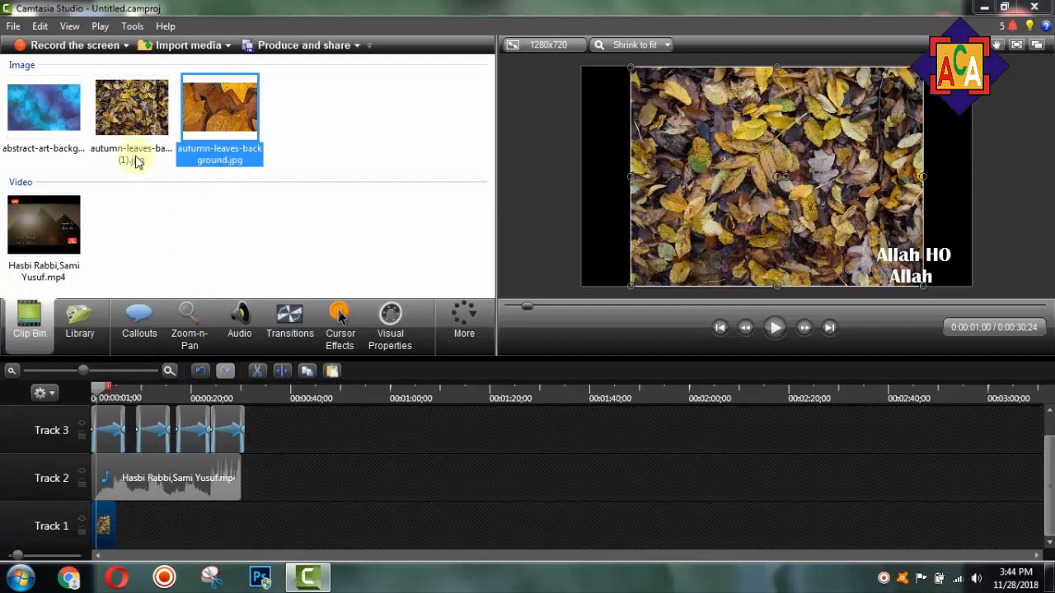
left_click(135, 119)
left_click_drag(152, 534, 112, 536)
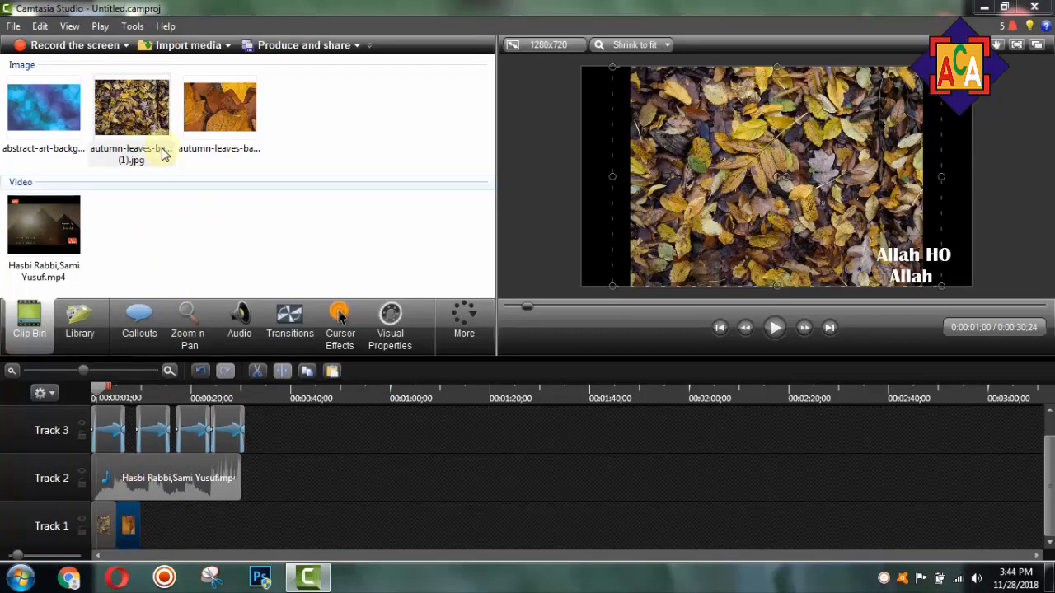
left_click_drag(43, 103, 158, 366)
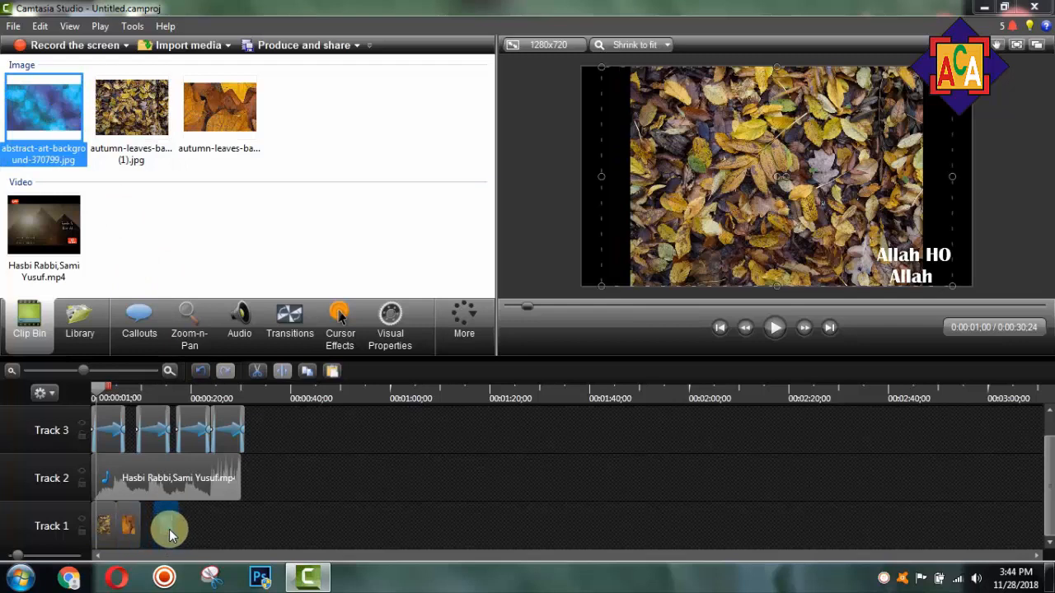
left_click_drag(169, 529, 134, 523)
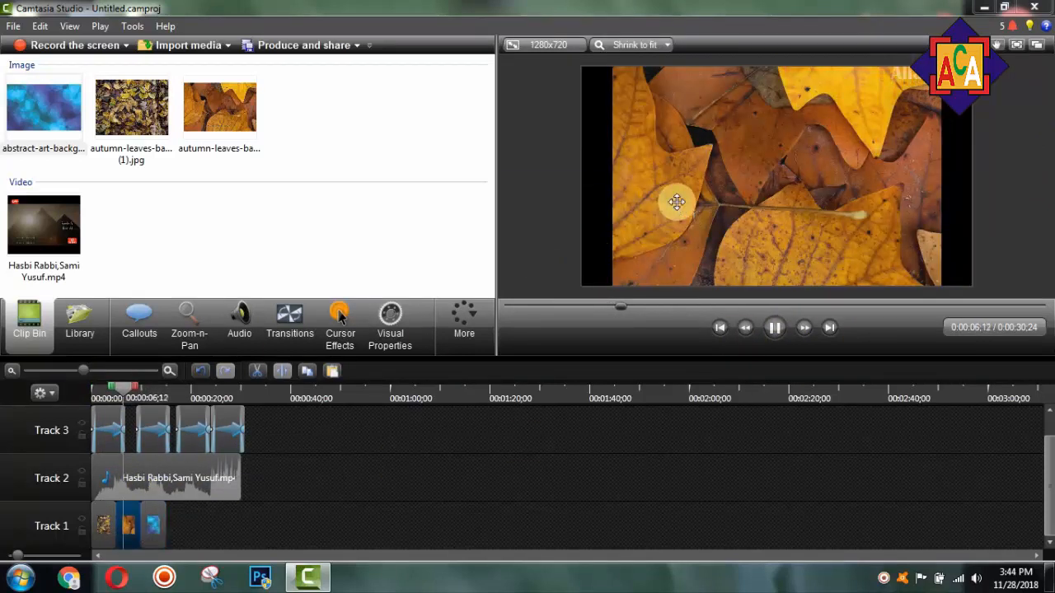
Step: Pause at 0:00:06;16 and stretch the autumn-leaves-background.jpg image sideways in both directions to fill the canvas width
left_click(668, 203)
left_click_drag(610, 174, 573, 175)
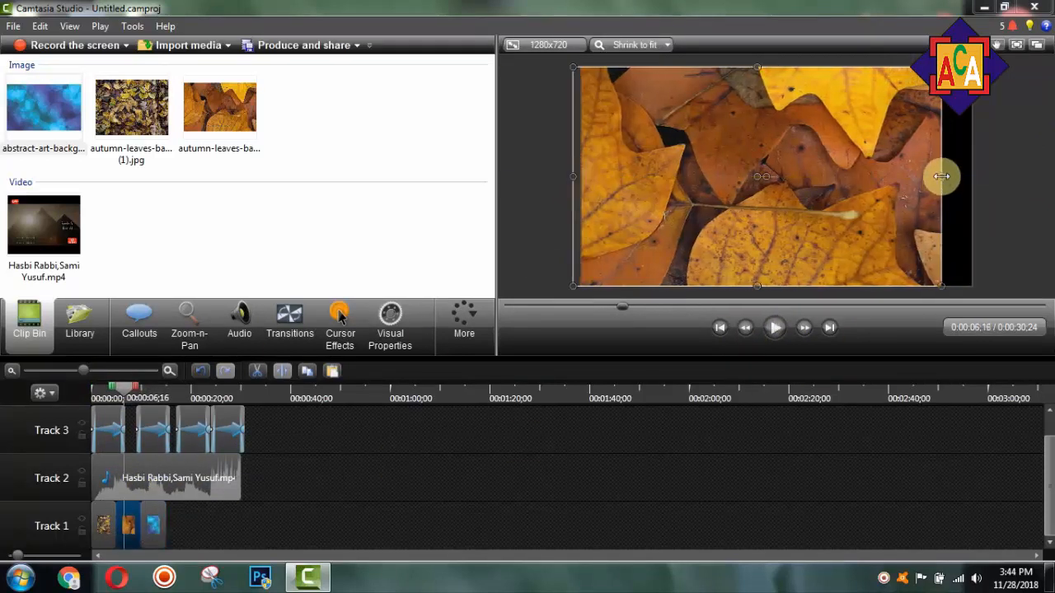
left_click_drag(938, 173, 975, 173)
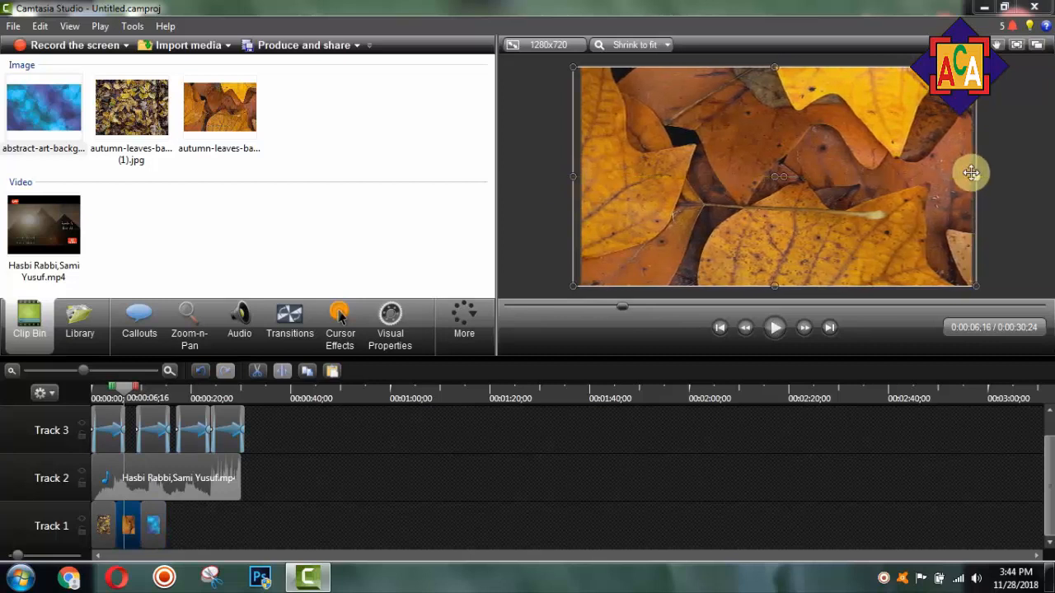
Step: Preview the image sequence with the scrolling callouts from 0:00:06;16 to 0:00:11;23, then clear the timeline selection
left_click(775, 329)
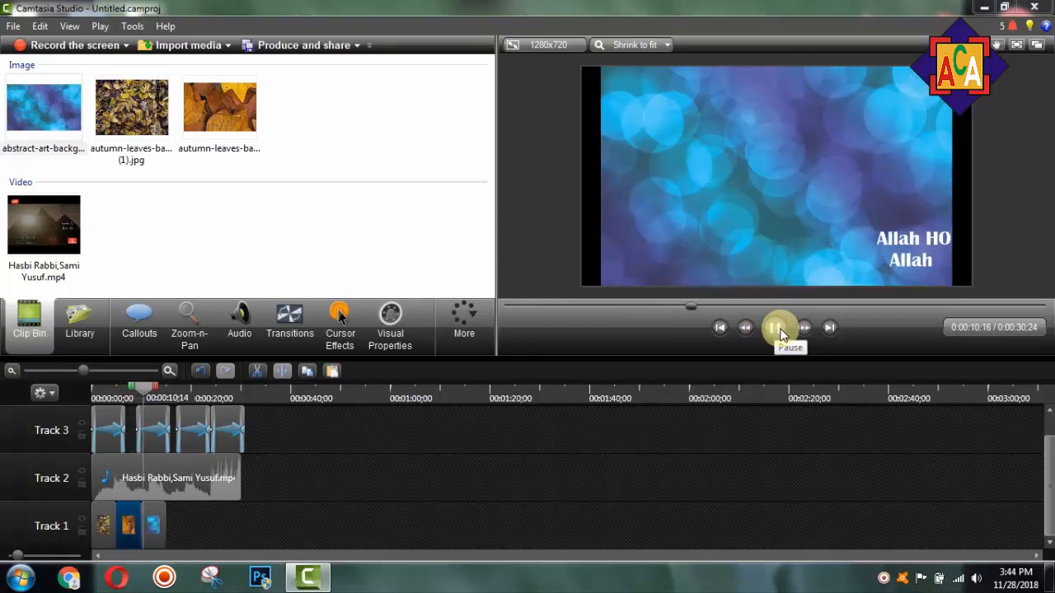
left_click(779, 329)
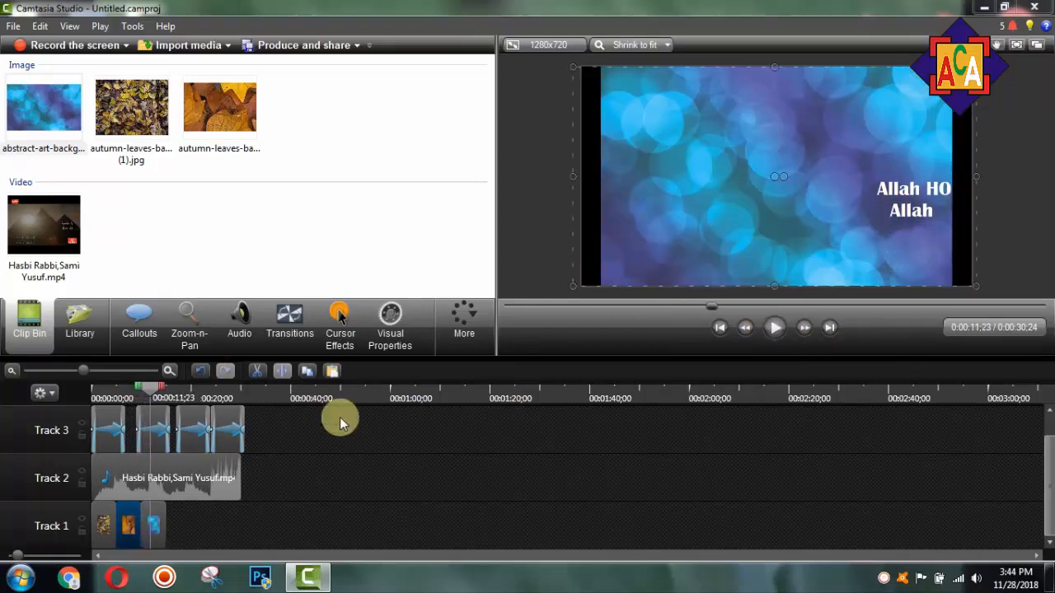
left_click(413, 447)
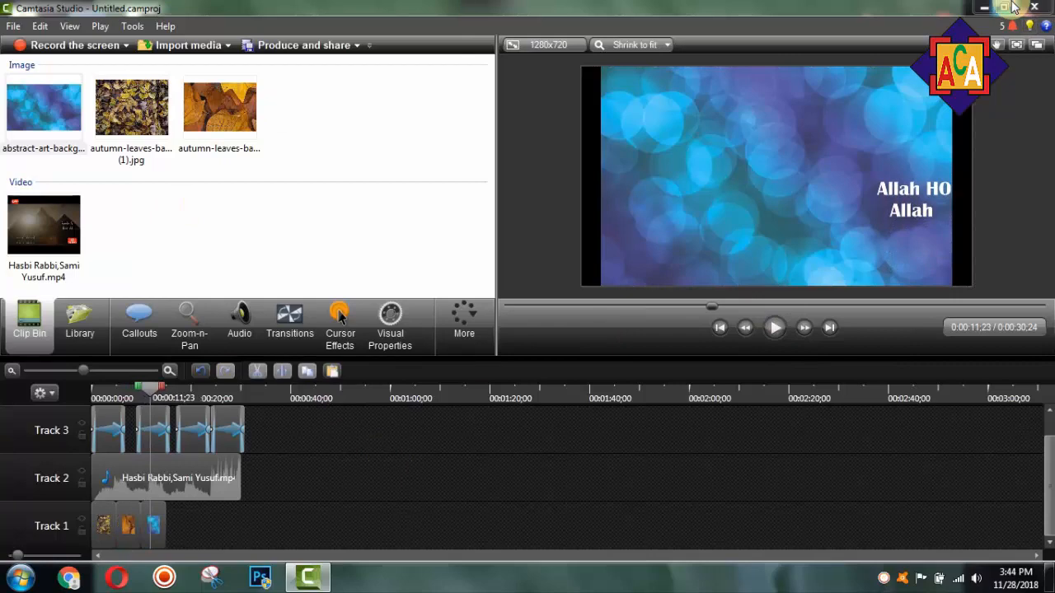
Step: Minimize the project window to return to the desktop
left_click(984, 8)
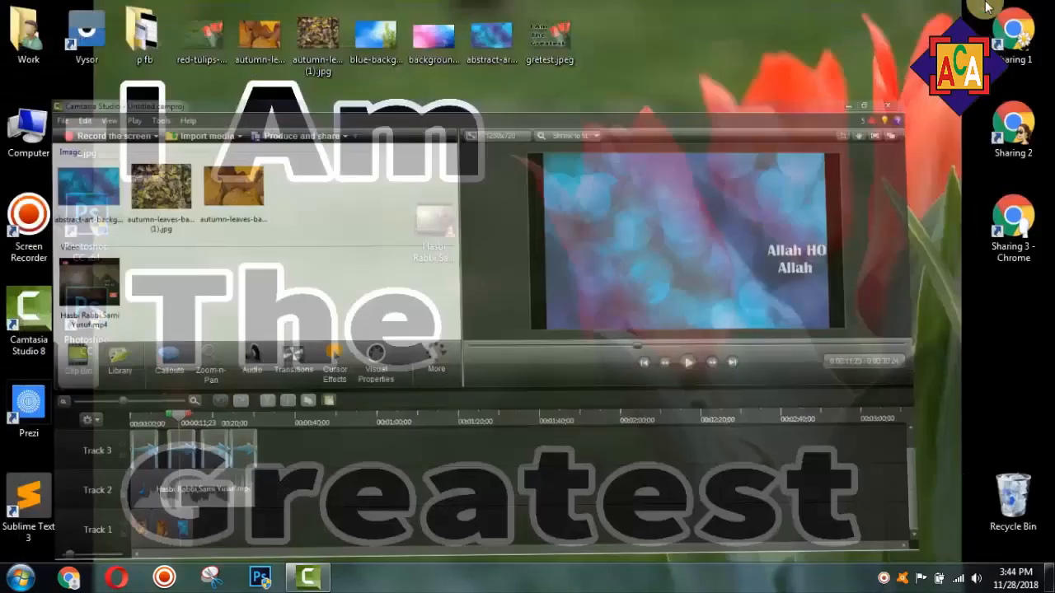
right_click(476, 237)
left_click(506, 282)
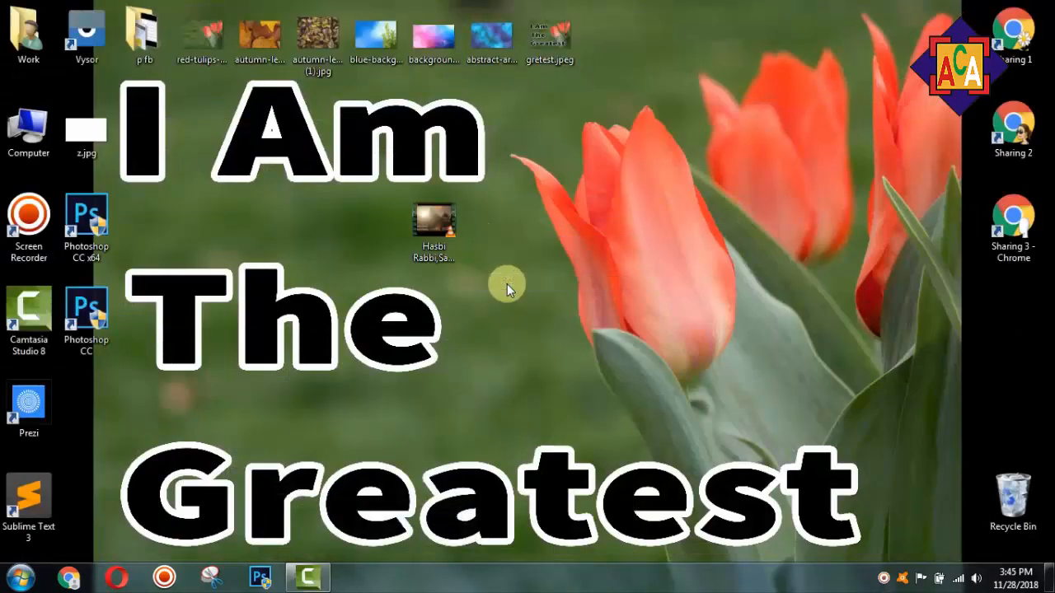